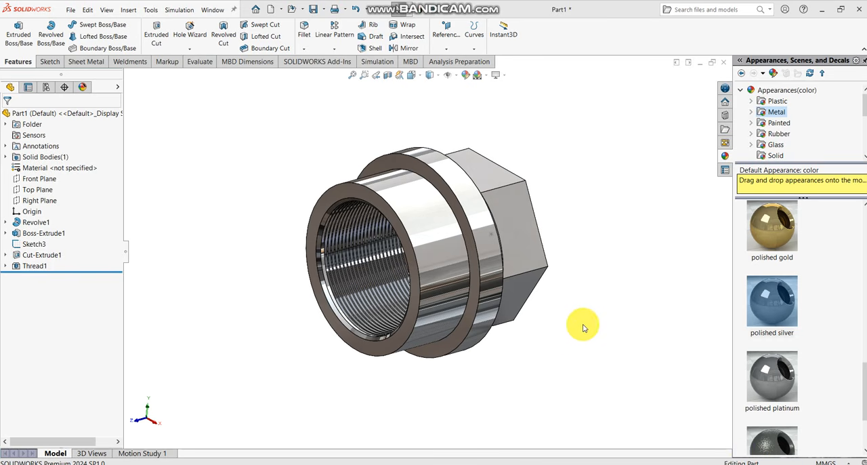
middle_drag(575, 329, 417, 266)
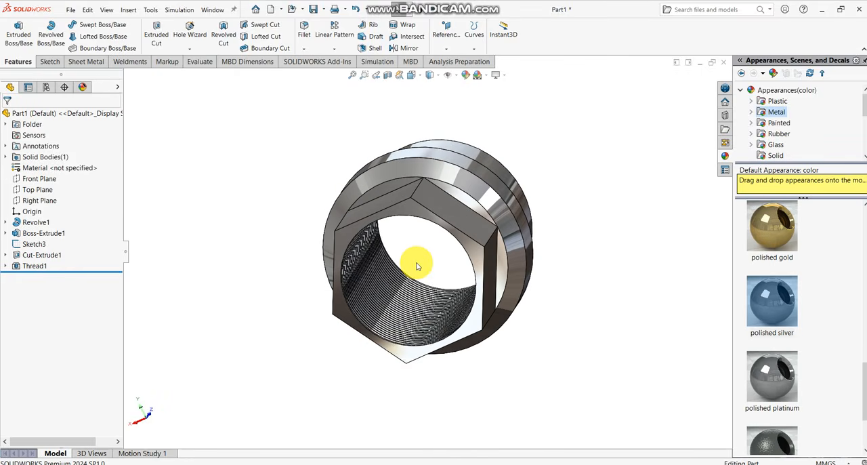
key(ctrl+7)
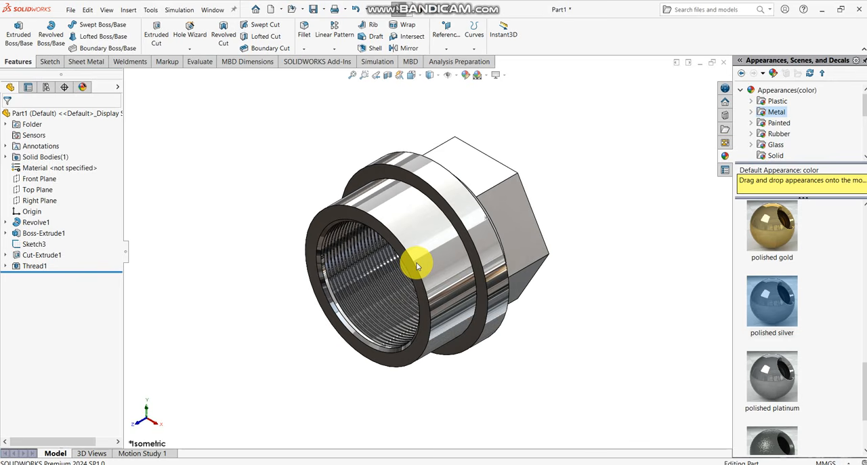
key(space)
click(373, 236)
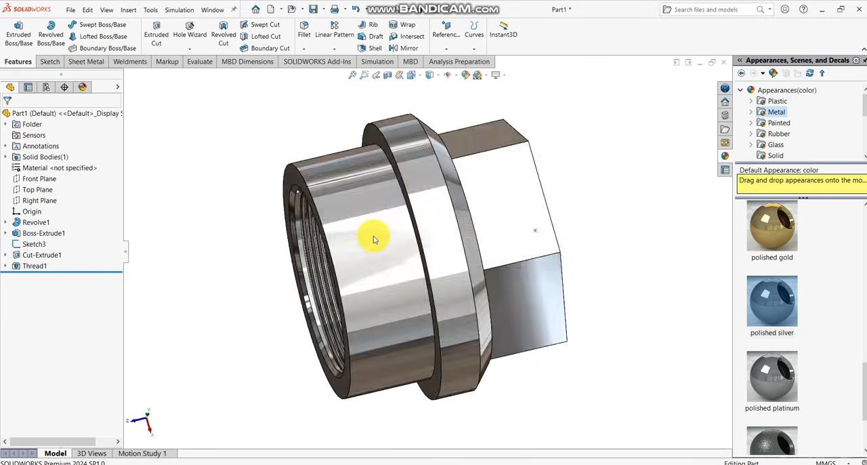
middle_drag(430, 232, 453, 203)
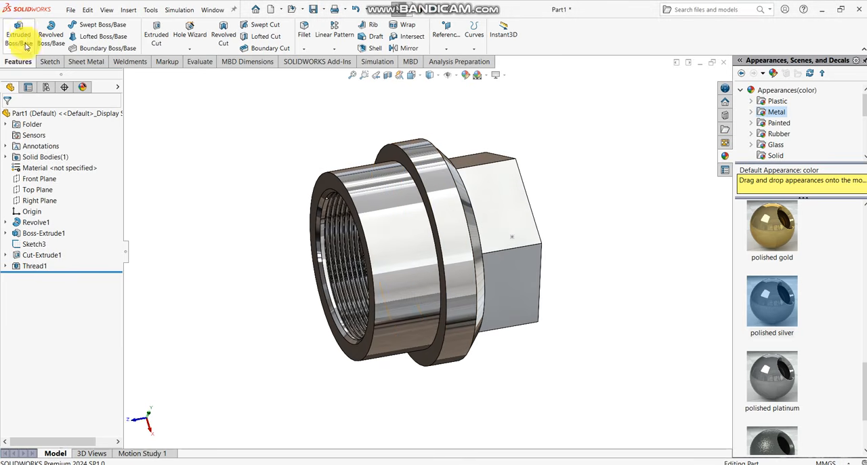
- Create a new part document and start a sketch on the Right Plane
click(69, 11)
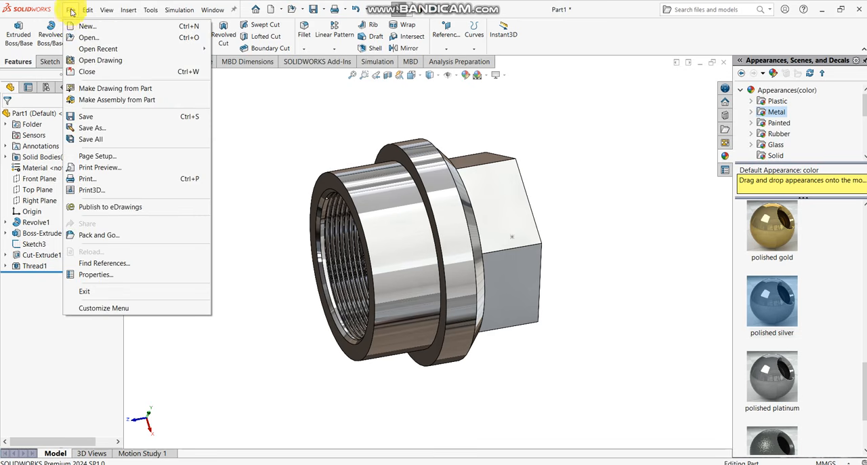
click(71, 12)
click(70, 11)
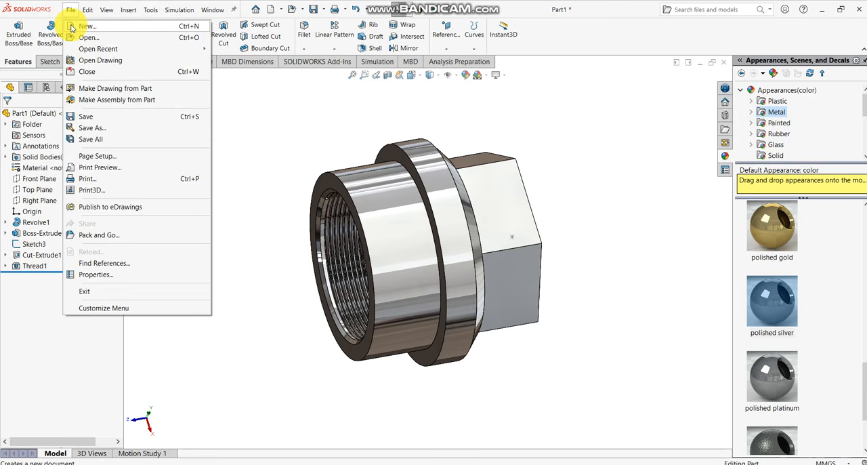
click(71, 27)
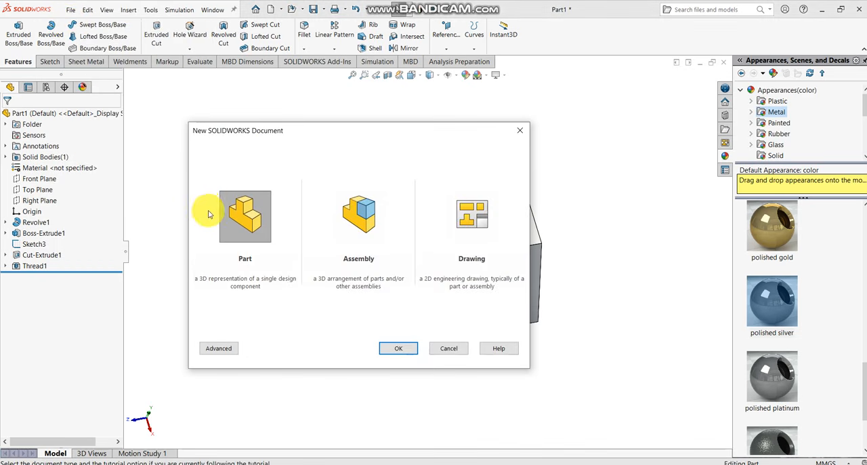
click(389, 344)
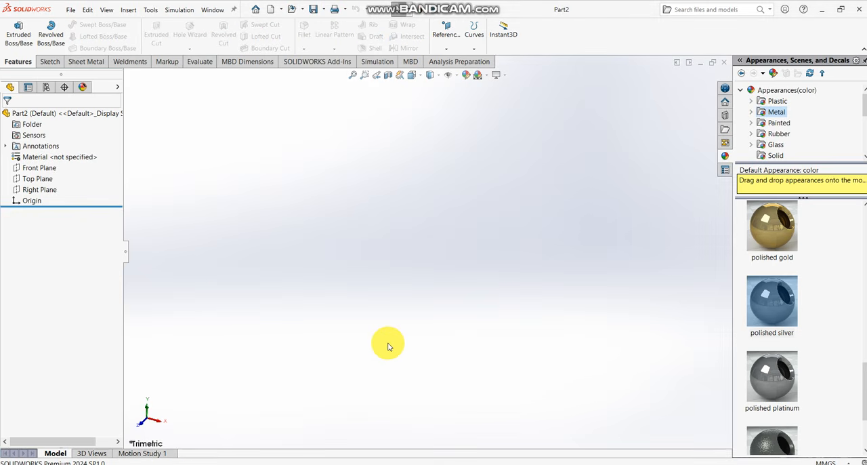
click(37, 190)
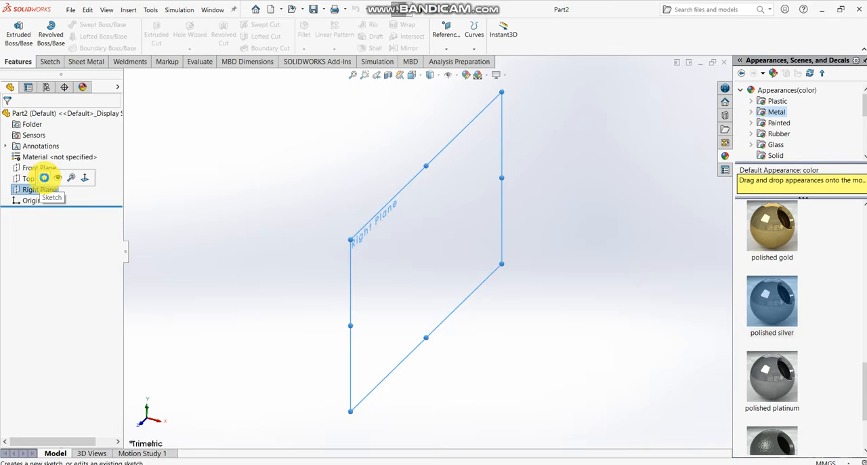
click(44, 177)
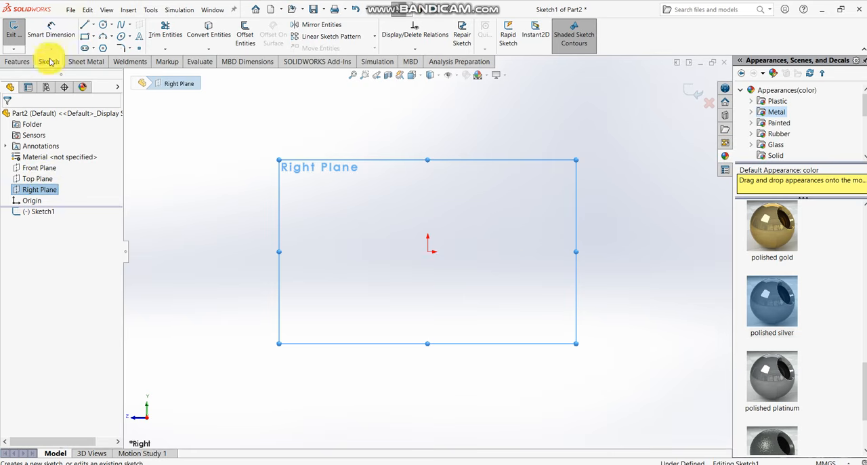
- Draw lines from the origin: about 64 mm up, 12 mm diagonally up-left, 19 mm left, a short step down and 37 mm left
click(83, 27)
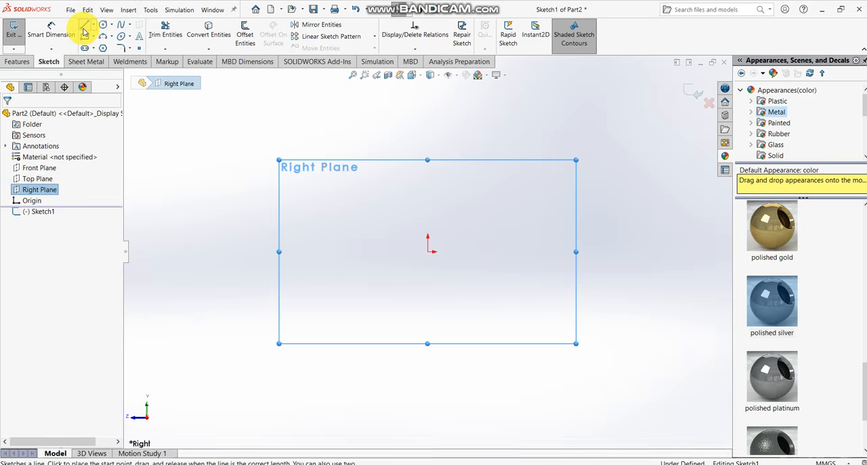
click(429, 251)
scroll(429, 168, down, 6)
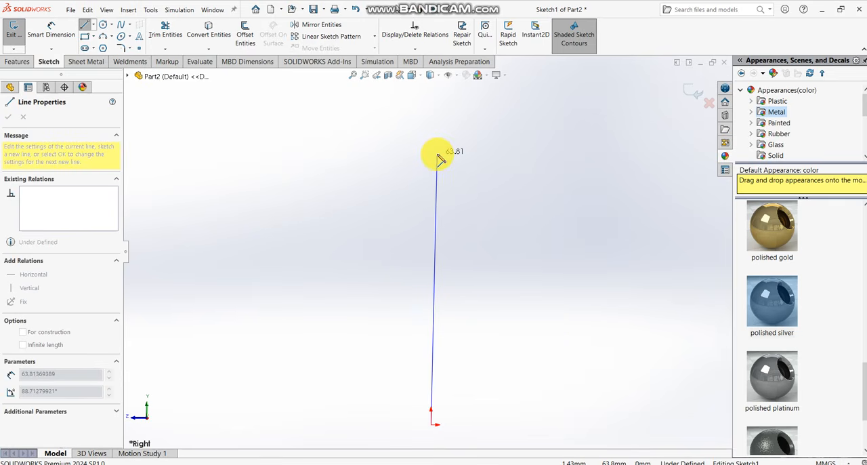
click(431, 151)
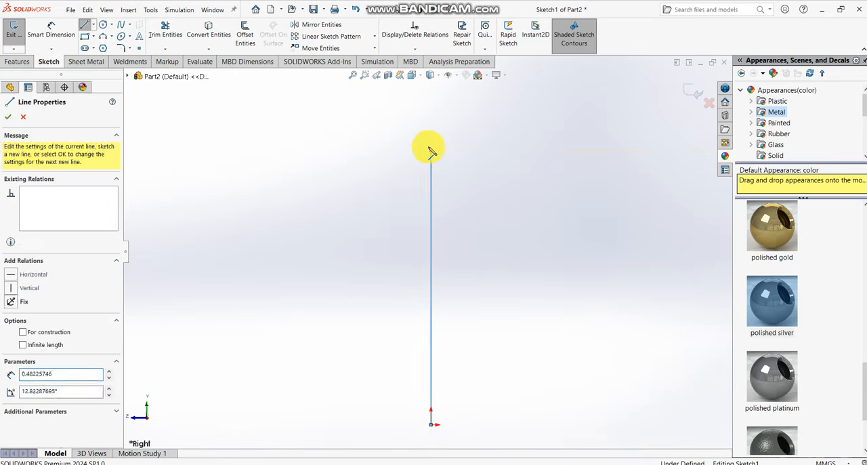
click(392, 117)
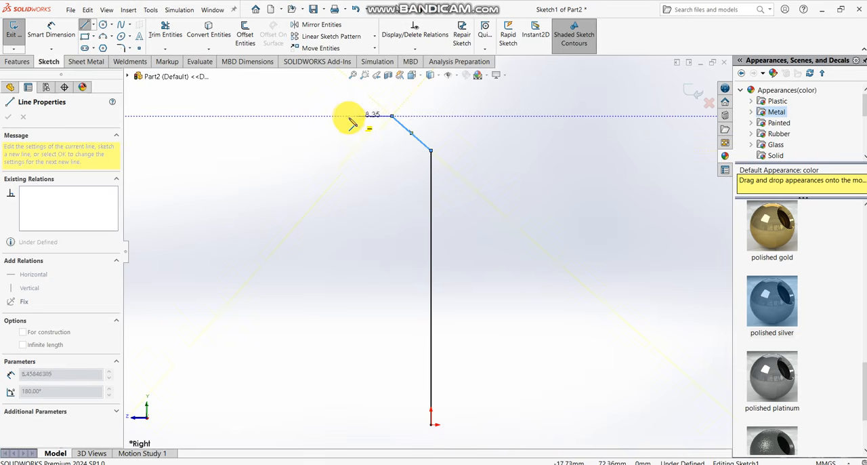
click(312, 116)
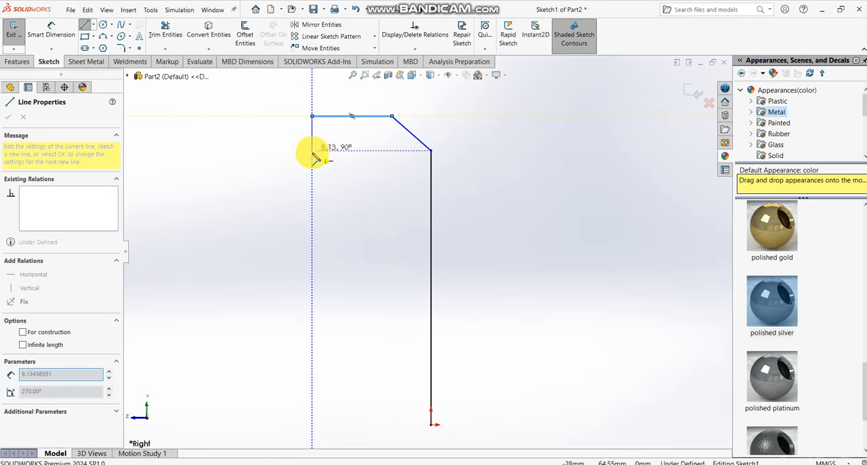
click(312, 157)
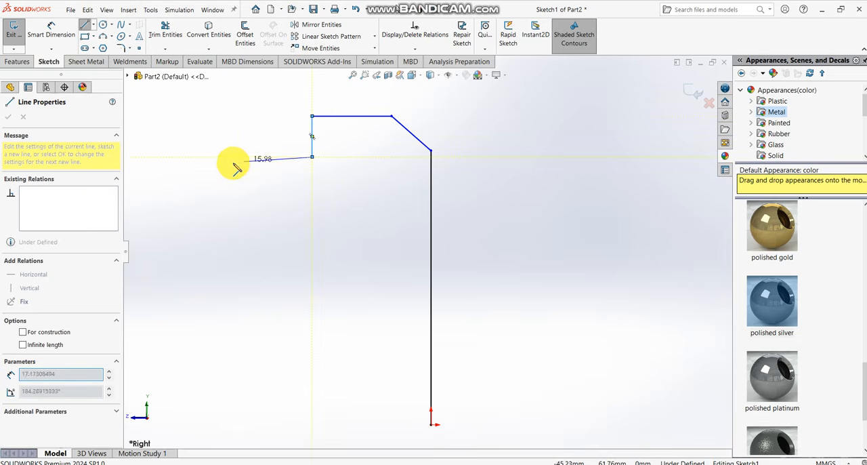
click(154, 157)
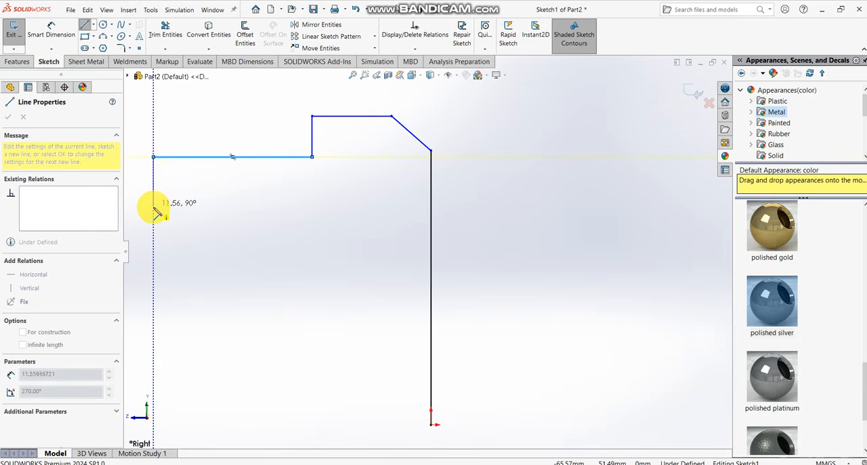
- Close the profile to the origin: short edge down, about 8.5 mm diagonal, 39 mm right, short steps down and right, 34 mm down, 8 mm right
click(153, 220)
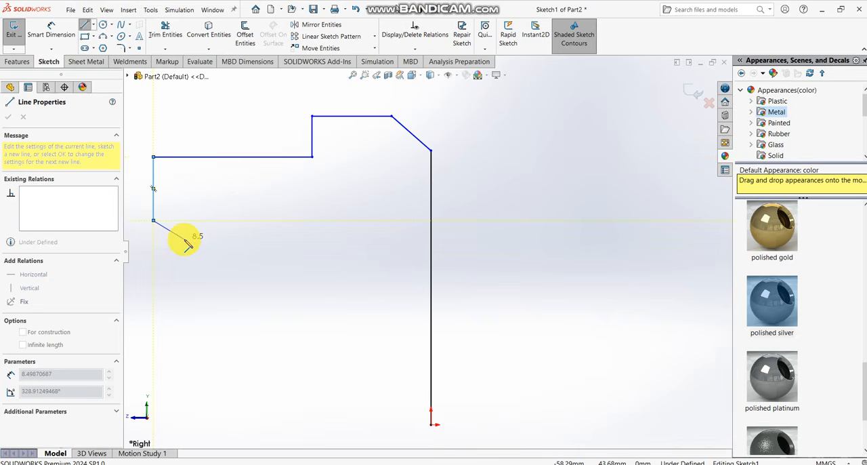
click(184, 238)
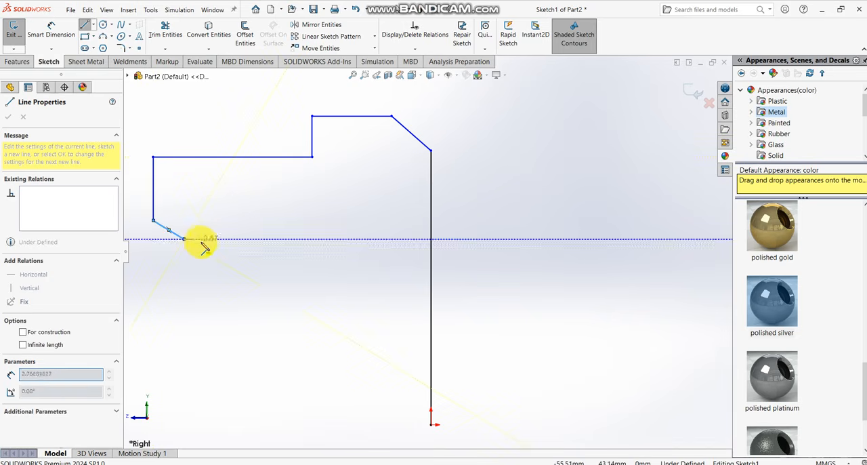
click(348, 238)
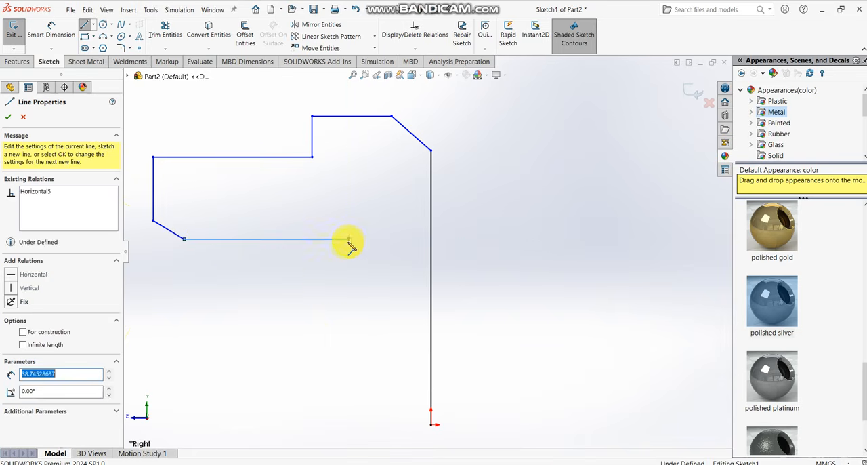
click(348, 279)
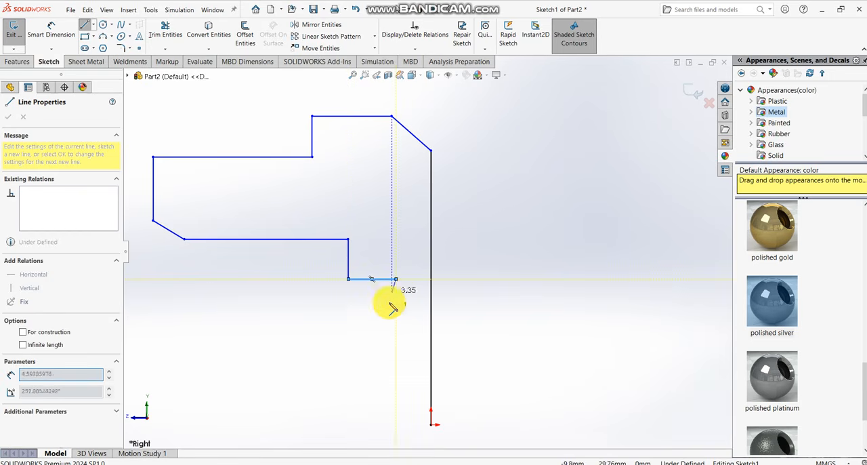
click(395, 284)
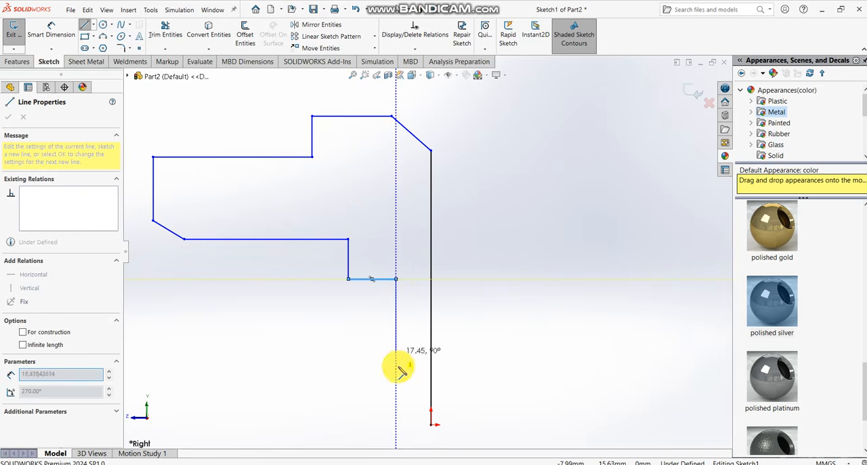
click(395, 424)
click(431, 424)
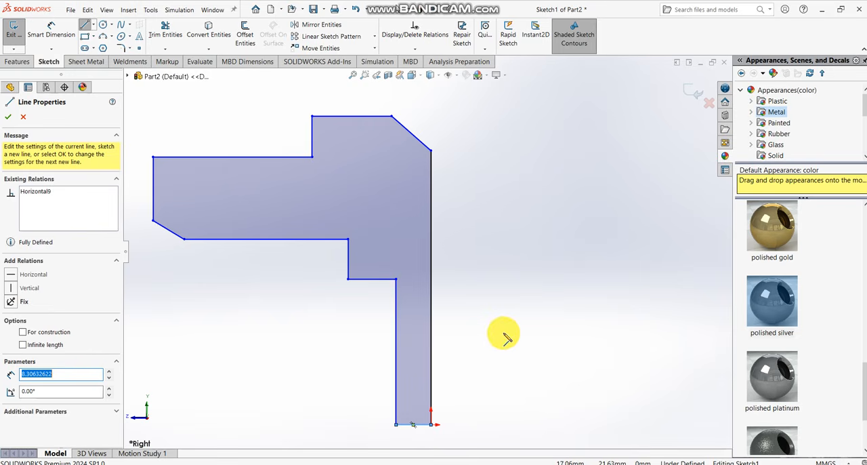
scroll(504, 334, up, 2)
key(Escape)
key(Escape)
scroll(352, 264, down, 1)
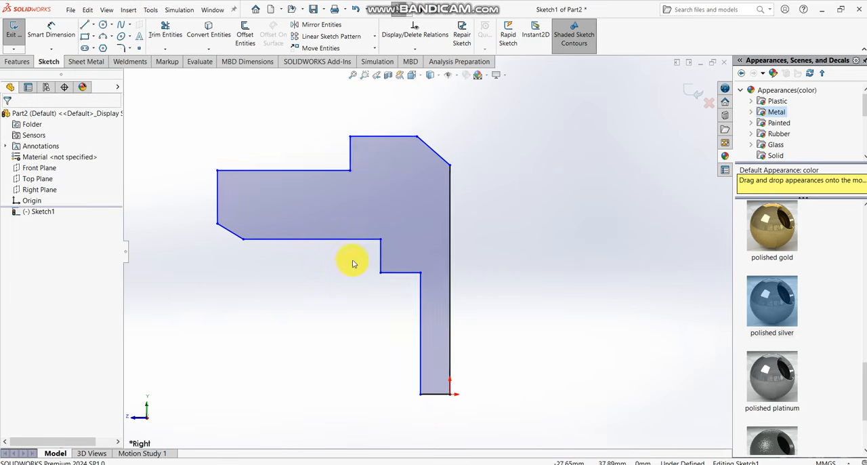
scroll(351, 261, down, 1)
scroll(420, 242, up, 2)
scroll(492, 236, down, 1)
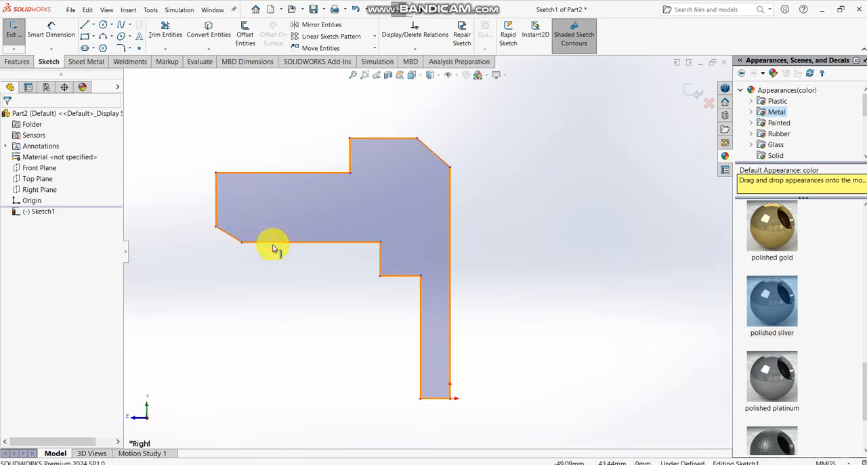
scroll(355, 163, down, 1)
scroll(368, 174, up, 1)
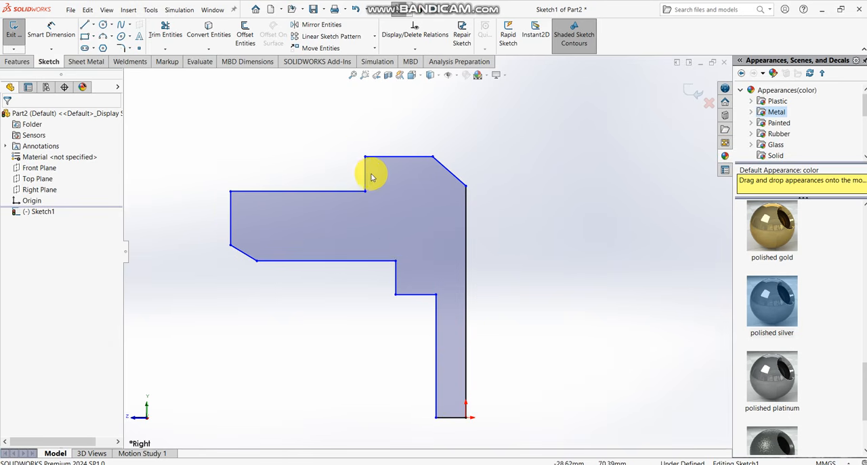
scroll(426, 291, down, 1)
scroll(427, 291, up, 2)
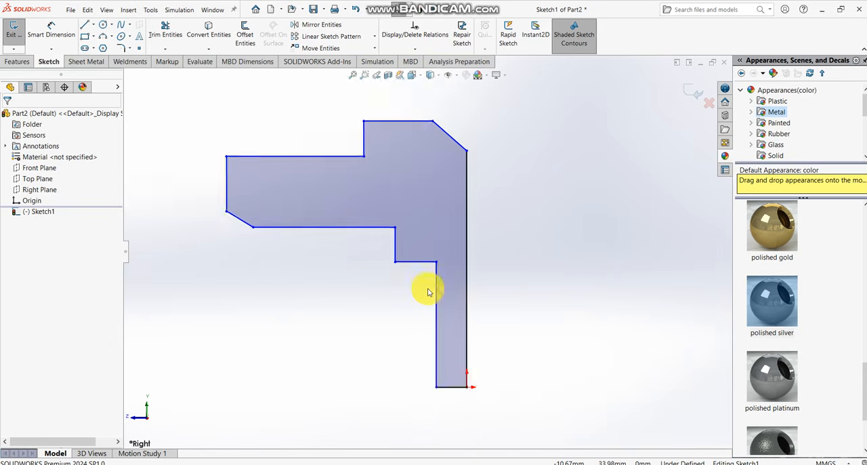
scroll(490, 238, down, 2)
scroll(488, 238, up, 3)
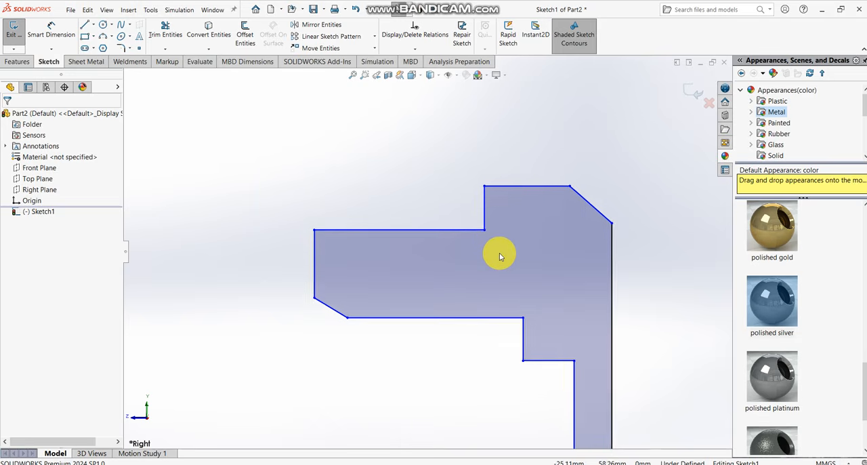
scroll(542, 307, down, 2)
scroll(527, 304, up, 2)
scroll(389, 312, down, 1)
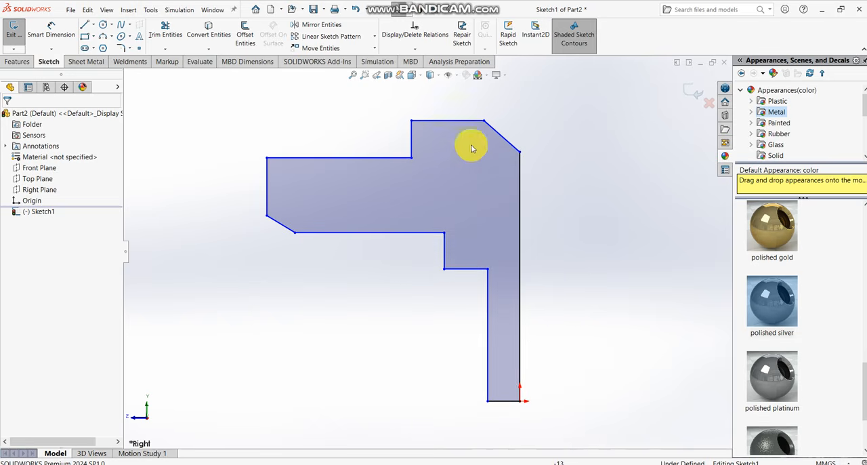
- Turn on the Cartoon display effect for the model view
click(505, 78)
click(521, 120)
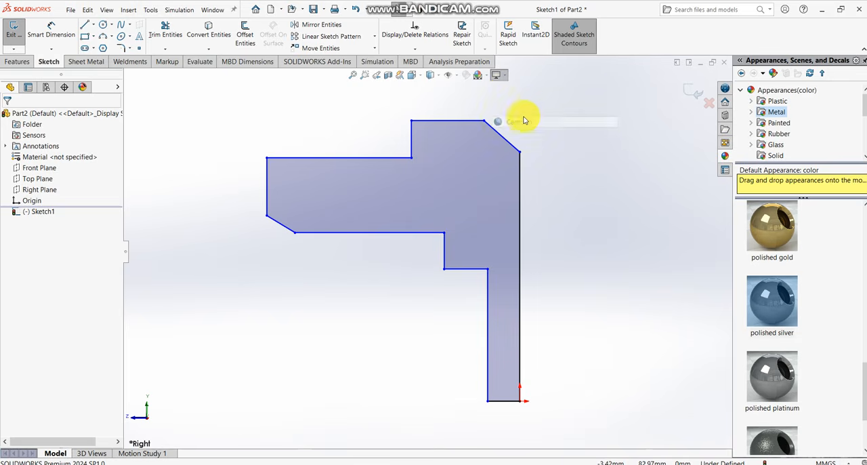
click(502, 76)
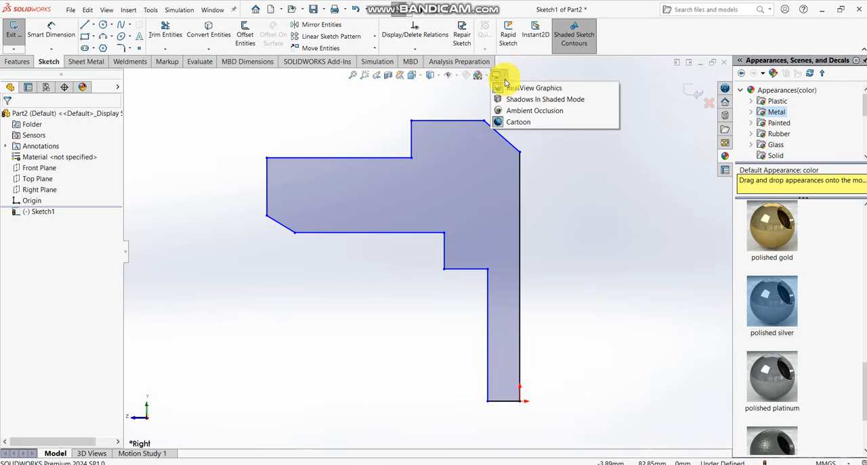
scroll(529, 163, down, 1)
scroll(519, 155, up, 2)
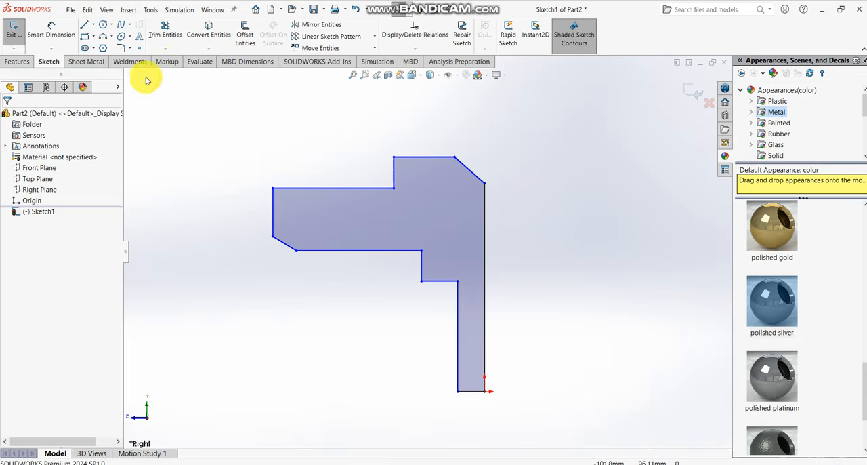
- Dimension the overall height between the profile's top edge and its base edge at the origin to 80 mm
click(56, 34)
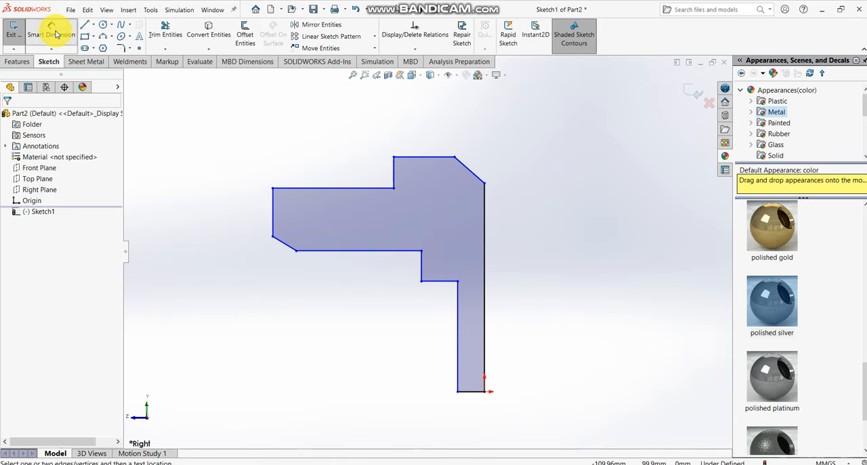
click(423, 158)
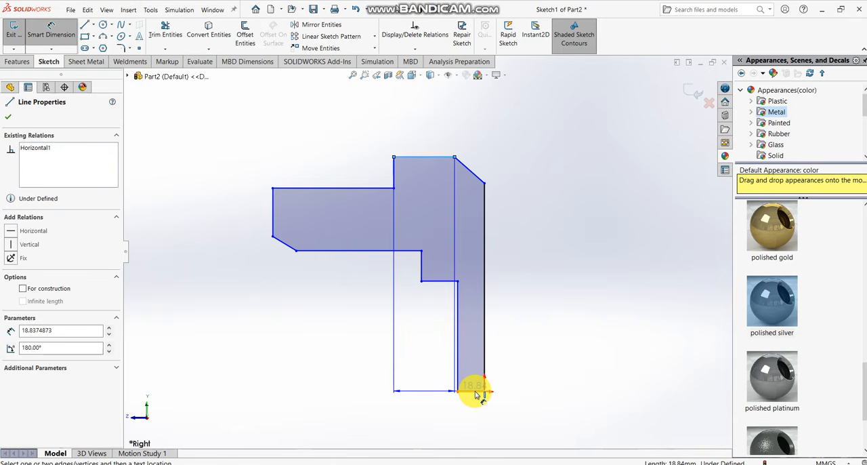
click(475, 391)
click(549, 288)
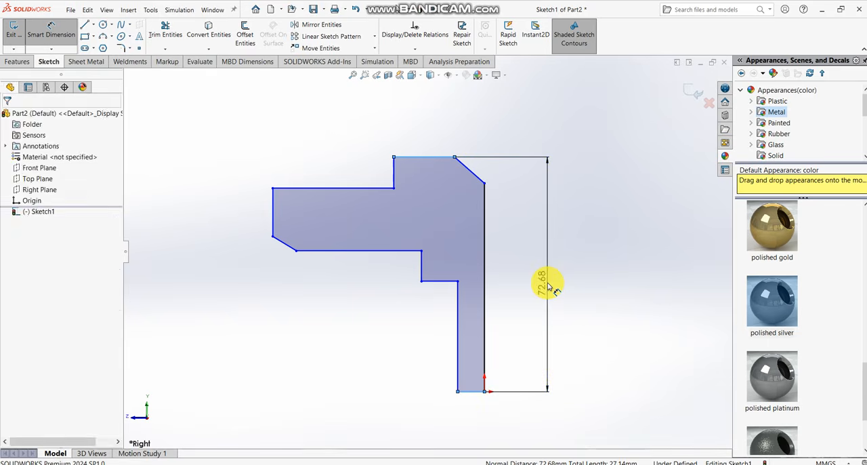
text(80)
key(Return)
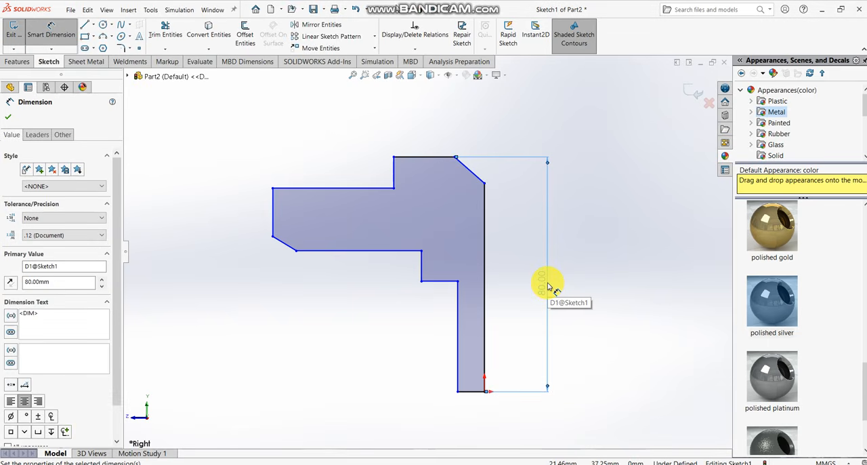
- Dimension the vertical end edge of the profile's horizontal arm to 18 mm
scroll(487, 212, down, 3)
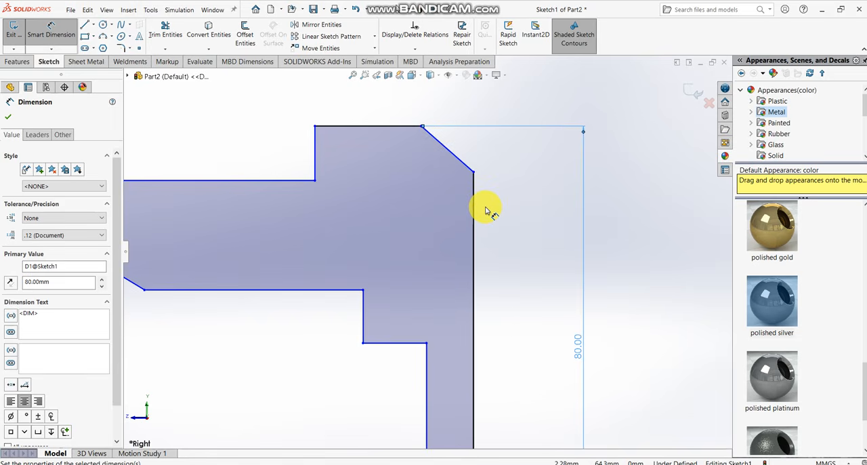
scroll(482, 230, up, 3)
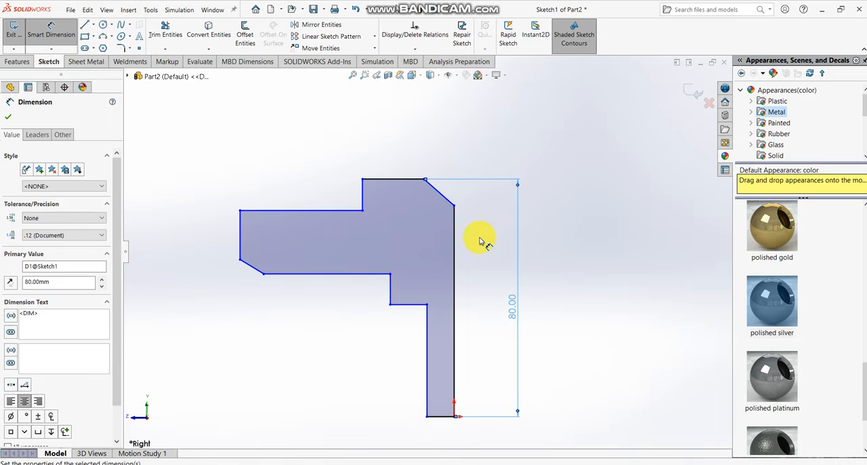
click(235, 250)
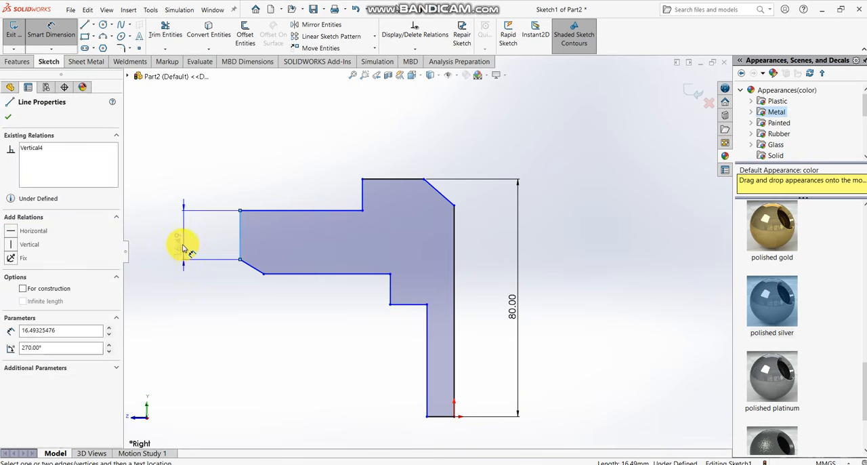
click(182, 248)
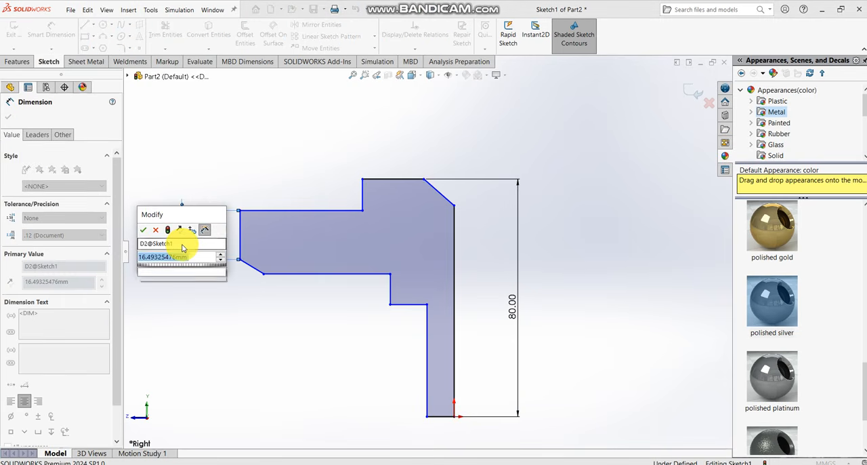
text(18)
key(Return)
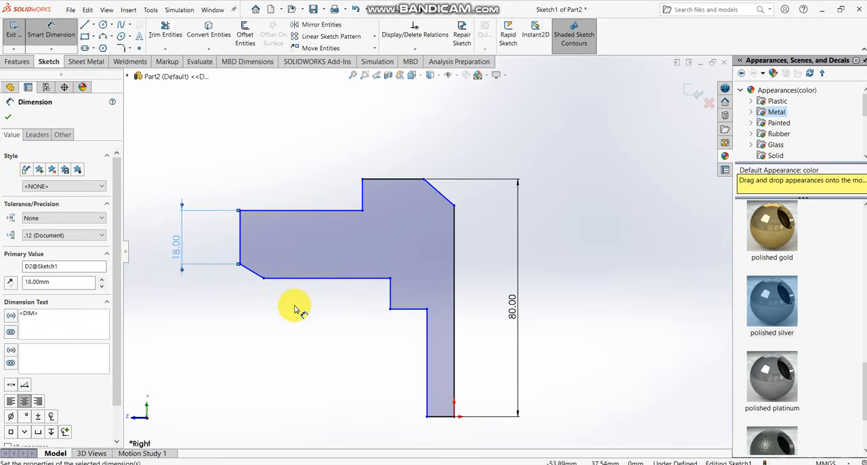
click(295, 309)
- Dimension the profile's top horizontal edge to 20 mm
click(380, 177)
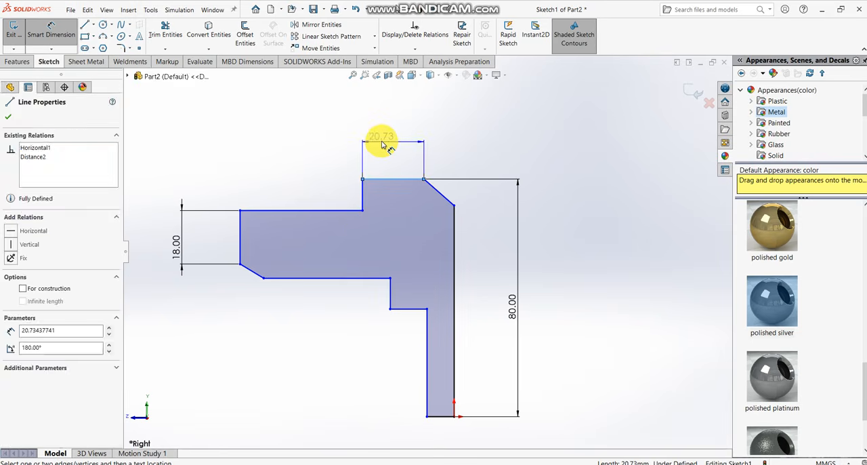
click(387, 141)
text(20.00mm)
key(Return)
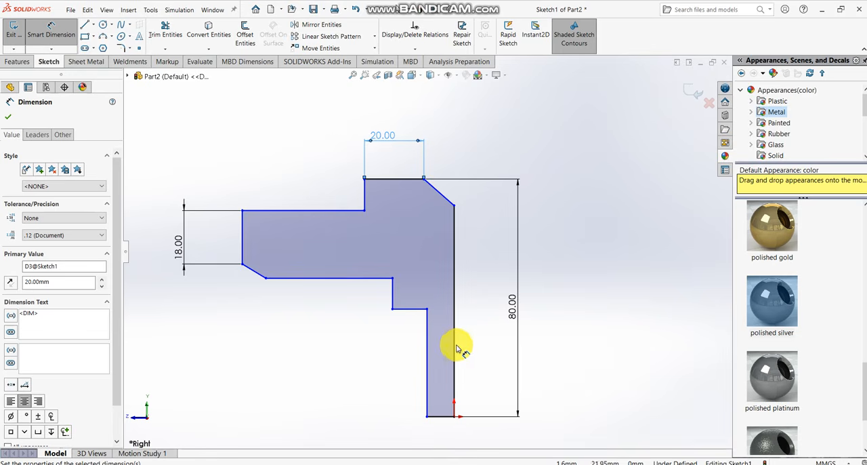
- Dimension the short base edge at the origin to 10 mm
scroll(447, 430, down, 1)
scroll(446, 430, down, 3)
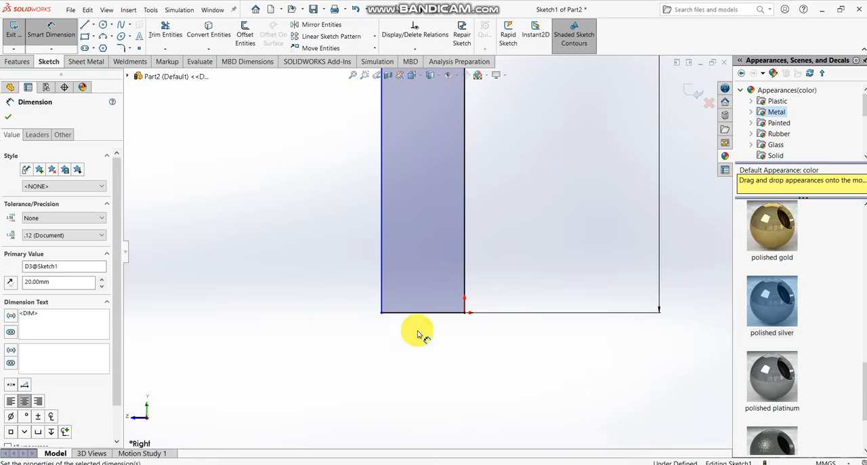
scroll(412, 315, down, 2)
click(423, 296)
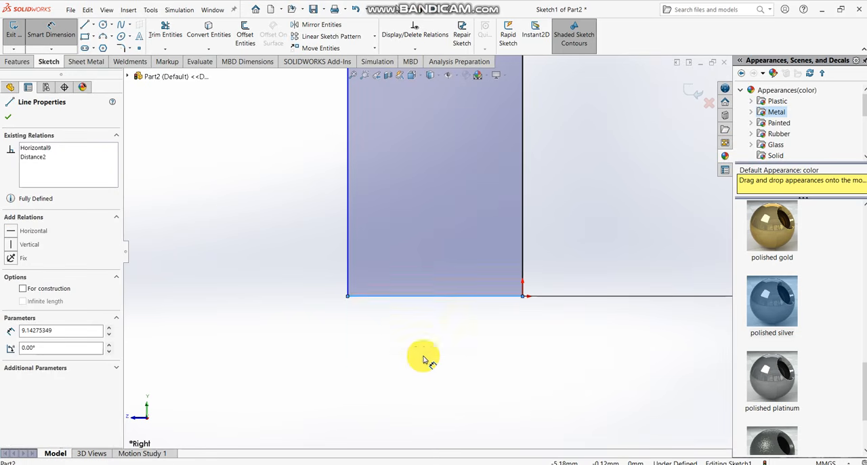
click(421, 365)
text(10)
key(Return)
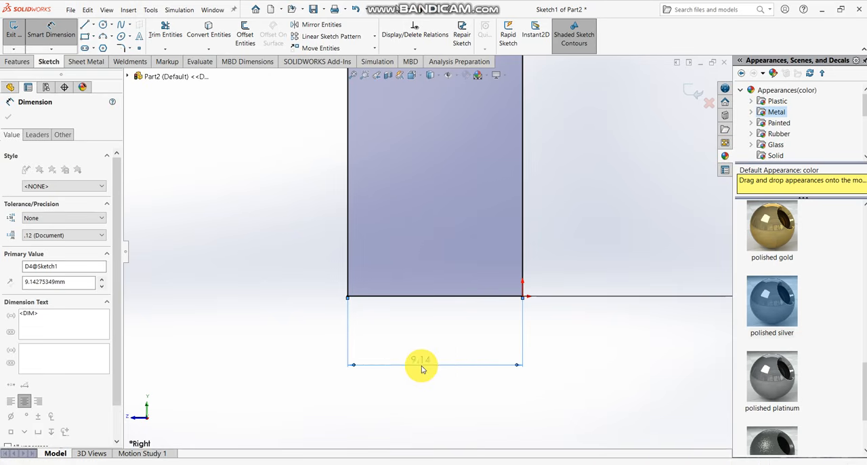
- Dimension the short horizontal step edge at the head of the narrow vertical leg to 8 mm
scroll(429, 358, up, 6)
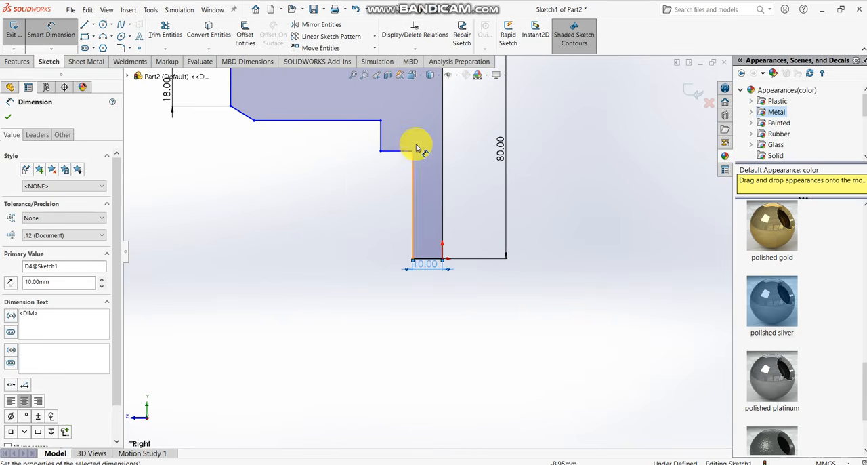
scroll(416, 142, up, 1)
scroll(418, 122, down, 1)
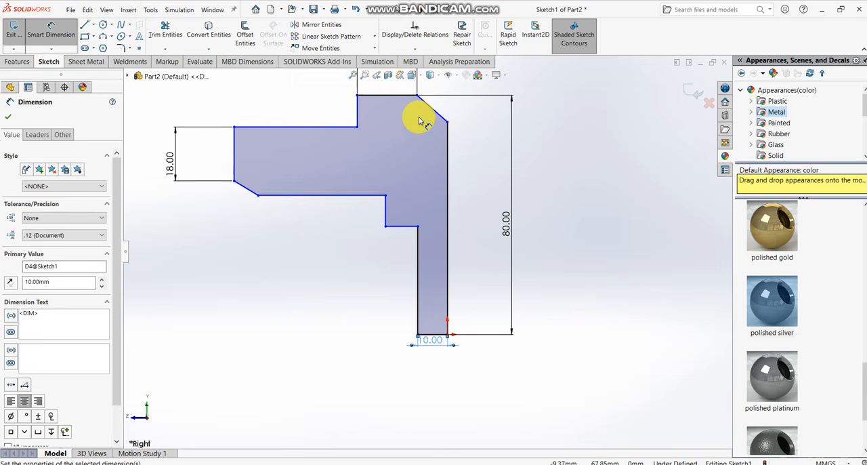
scroll(419, 121, down, 1)
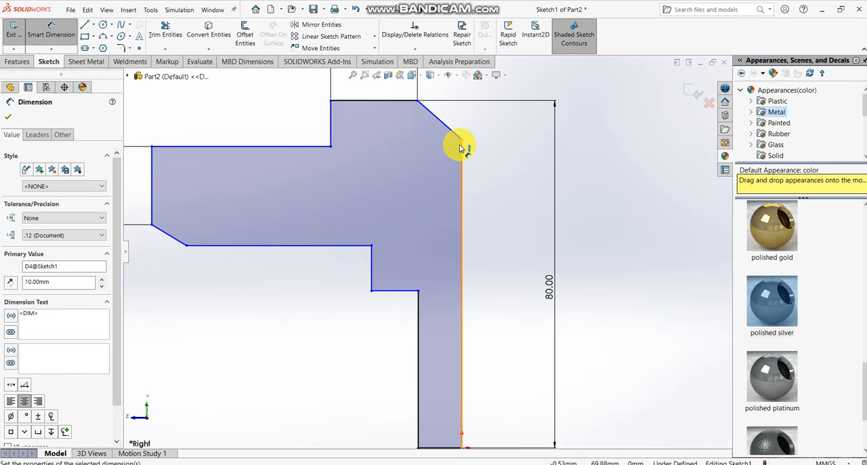
scroll(453, 152, up, 2)
scroll(397, 308, down, 3)
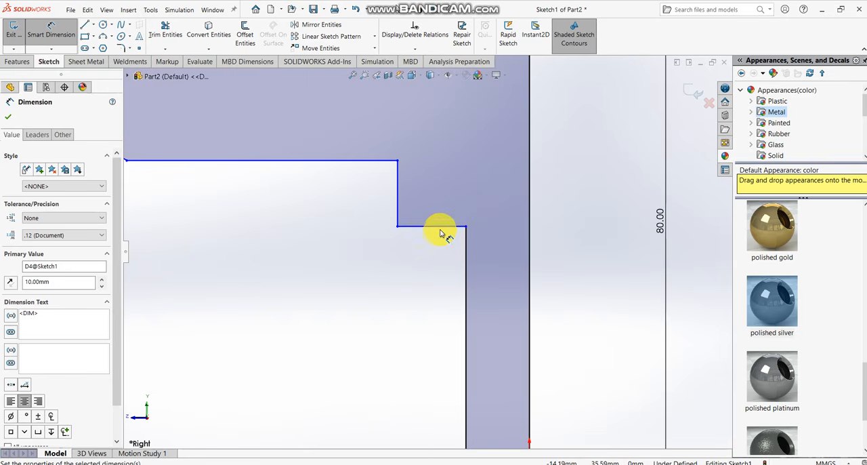
click(440, 230)
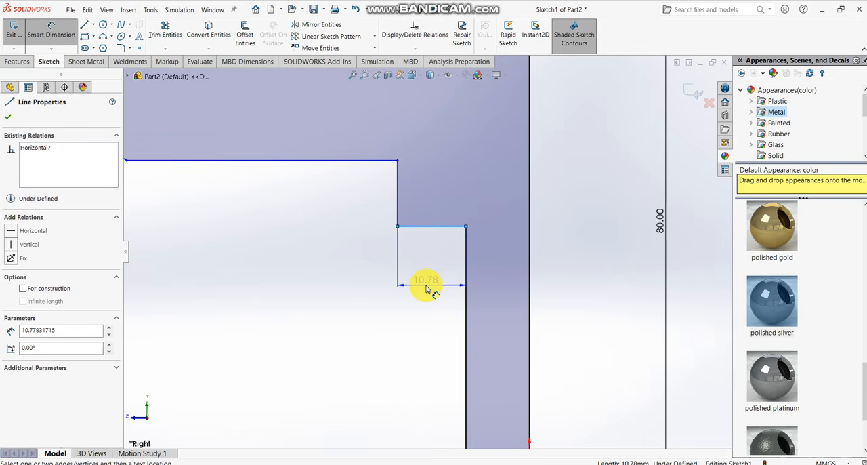
click(426, 292)
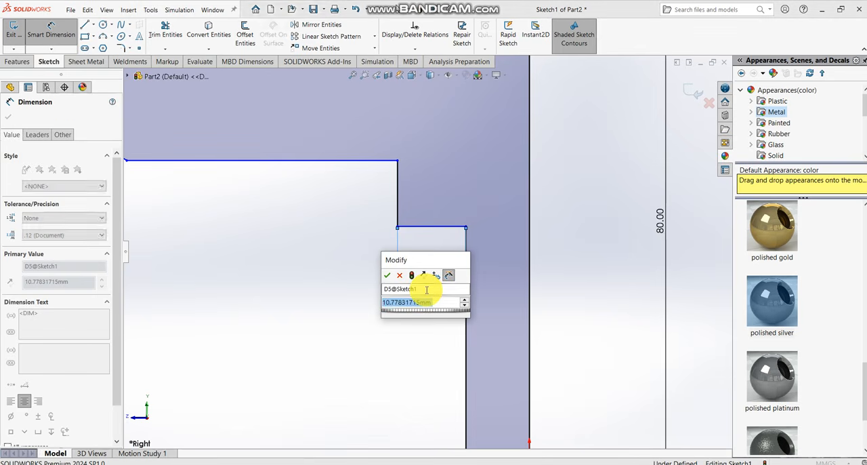
text(8)
key(Return)
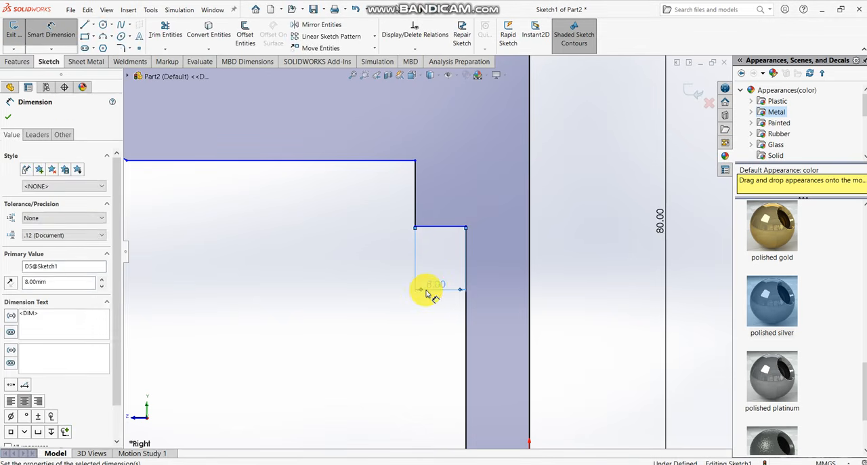
click(369, 348)
- Dimension the long lower edge of the horizontal arm to 45 mm
scroll(370, 347, up, 5)
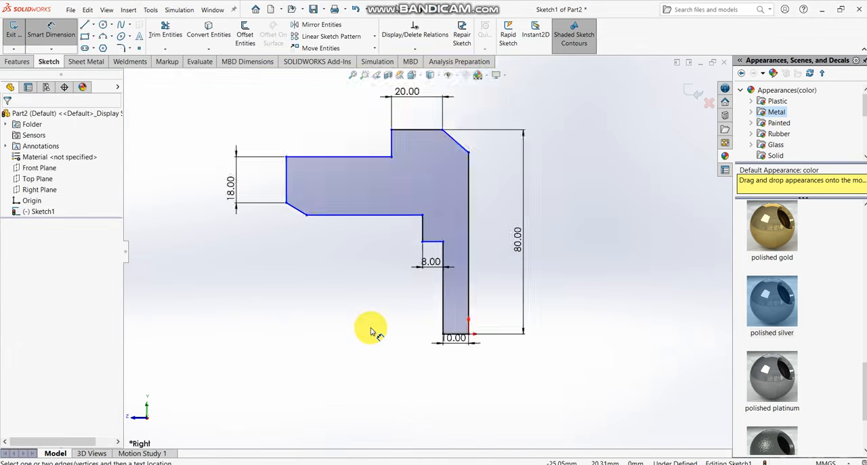
click(391, 229)
click(387, 248)
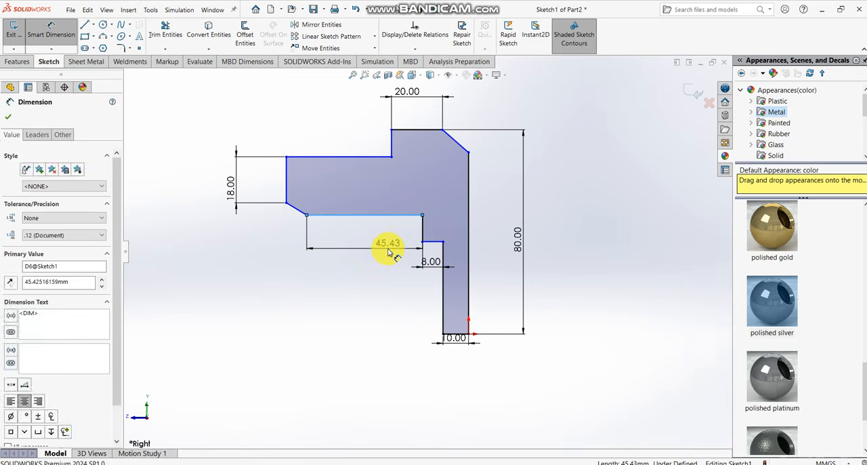
text(45)
key(Return)
- Dimension the angle between the arm's lower edge and the adjoining slanted edge to 145°
scroll(352, 224, down, 4)
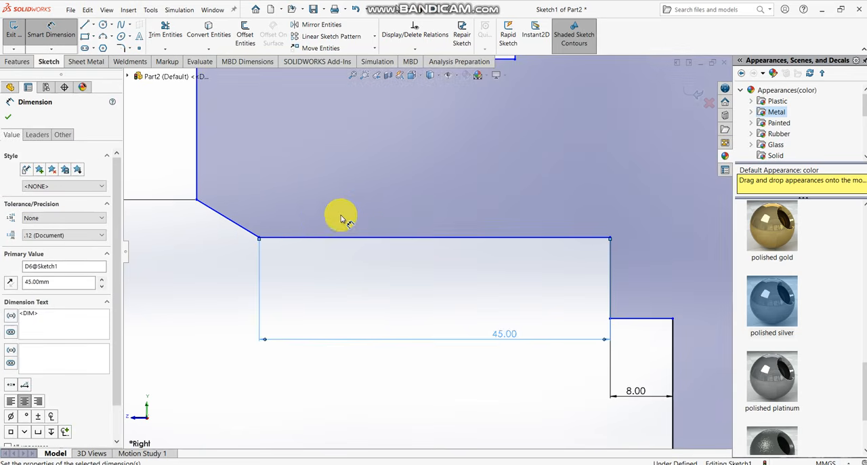
click(278, 237)
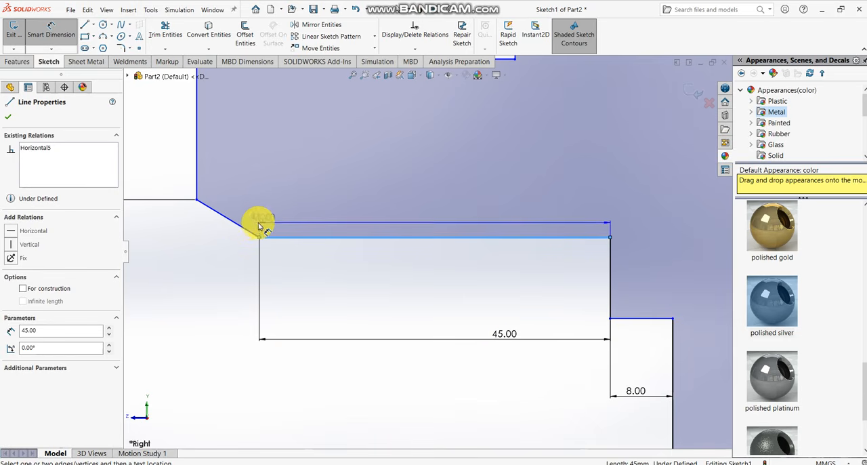
click(245, 229)
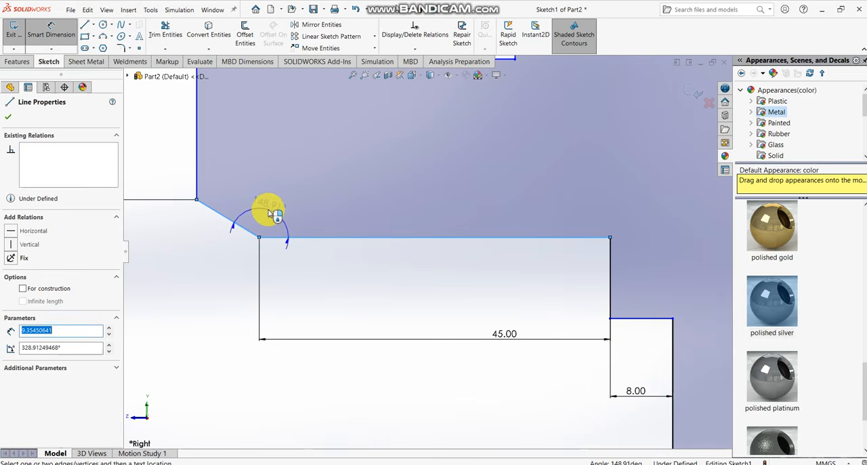
click(273, 212)
text(145)
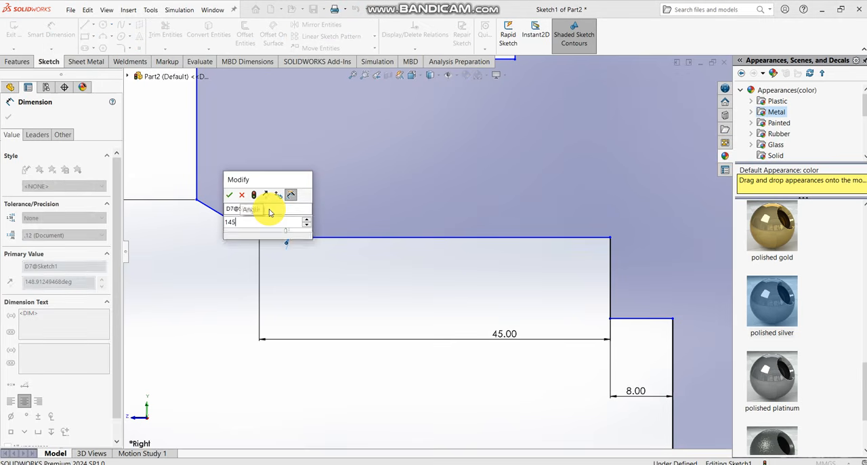
key(Return)
key(f)
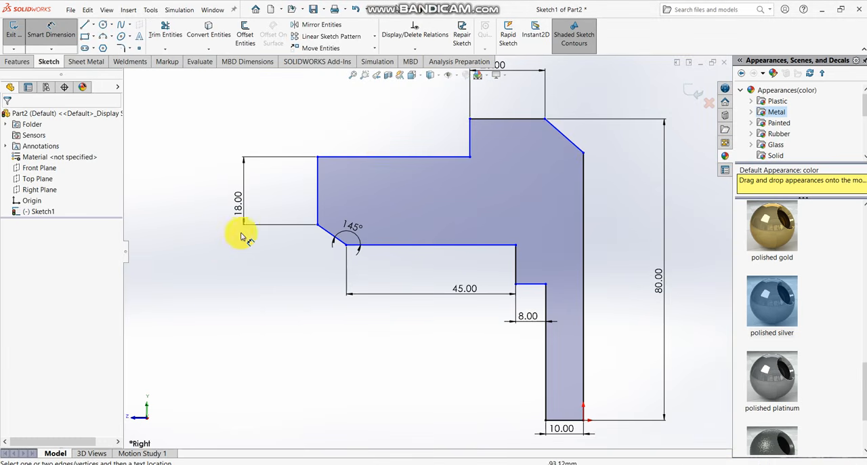
- Dimension the angle between the upper slanted edge and the long vertical edge above the origin to 130°
scroll(382, 186, down, 2)
scroll(501, 190, up, 1)
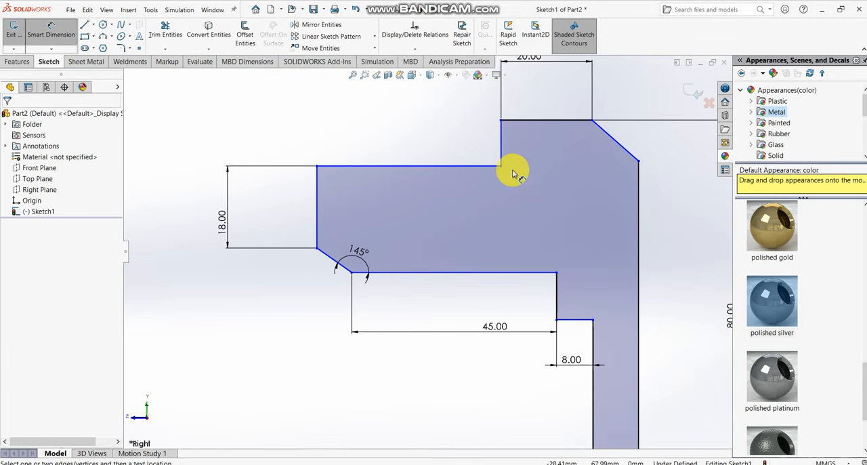
scroll(513, 174, up, 2)
scroll(519, 170, down, 4)
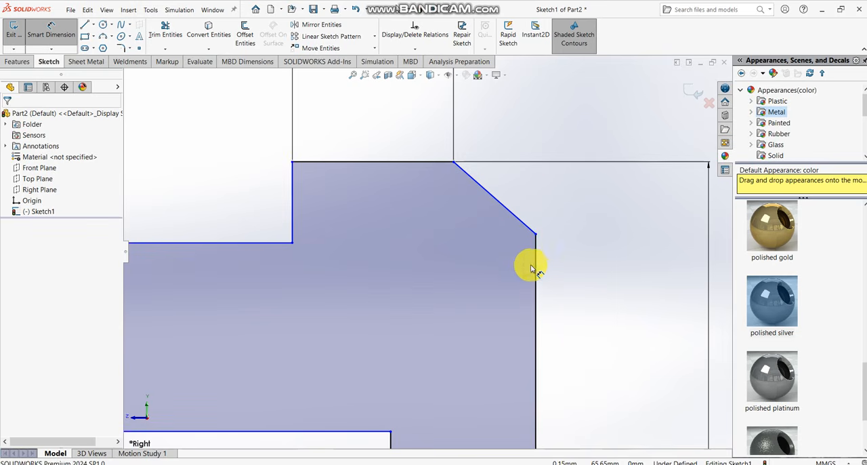
click(535, 264)
click(519, 219)
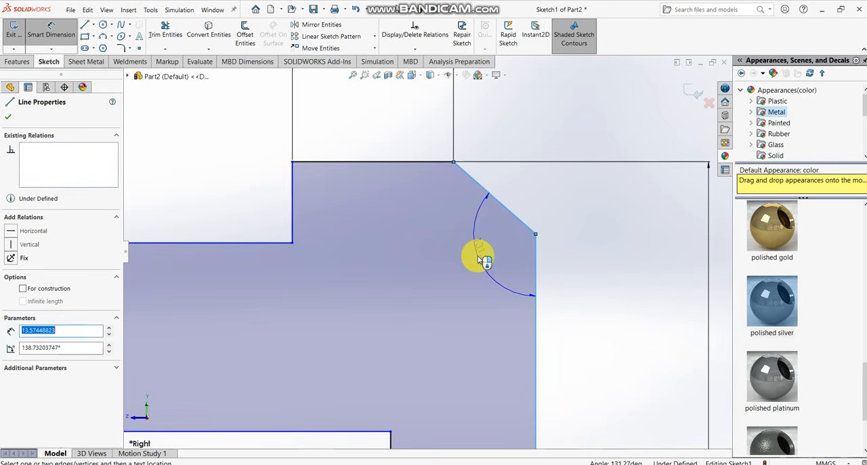
click(478, 260)
text(130)
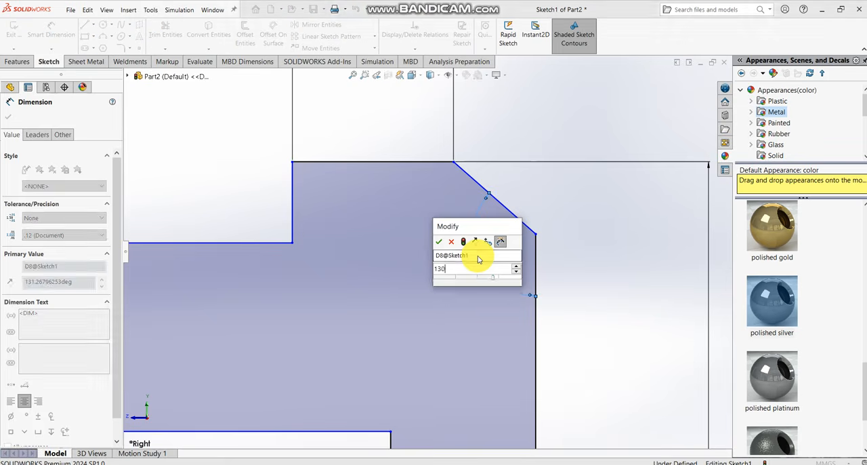
key(Return)
click(597, 298)
- Dimension the vertical step edge between the arm's upper edge and the head's top edge to 10 mm
scroll(599, 298, up, 5)
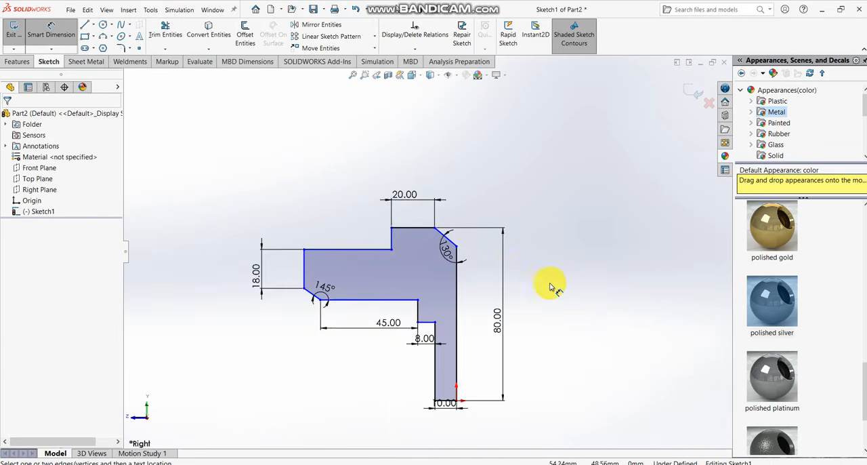
scroll(442, 227, down, 3)
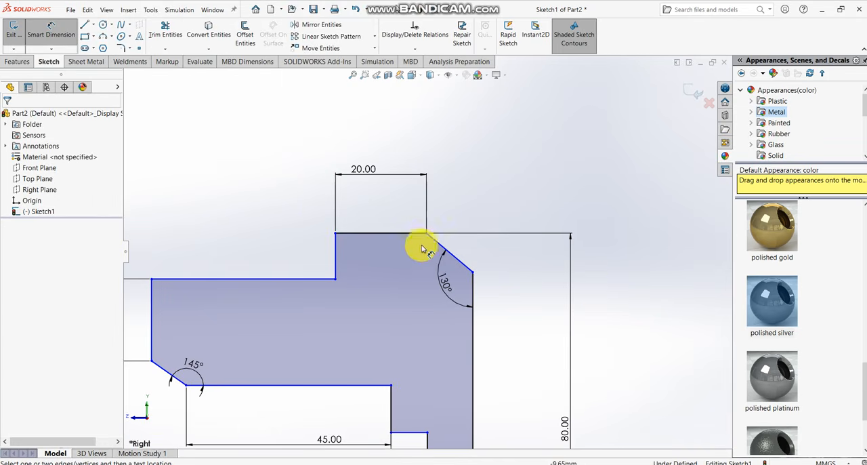
click(335, 261)
click(295, 253)
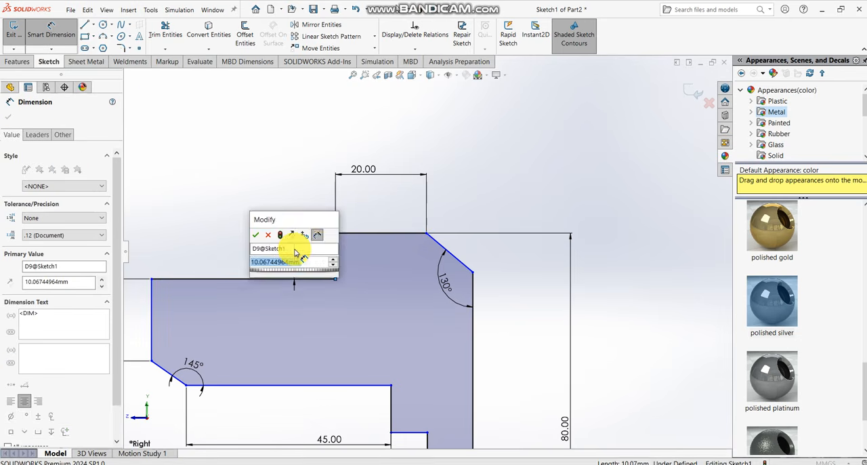
text(10)
key(Return)
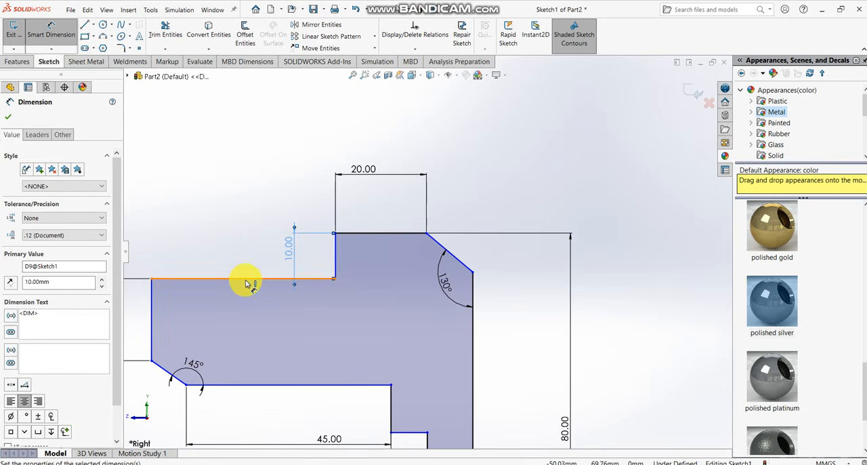
- Dimension the long upper edge of the horizontal arm to 40 mm
click(247, 280)
click(246, 229)
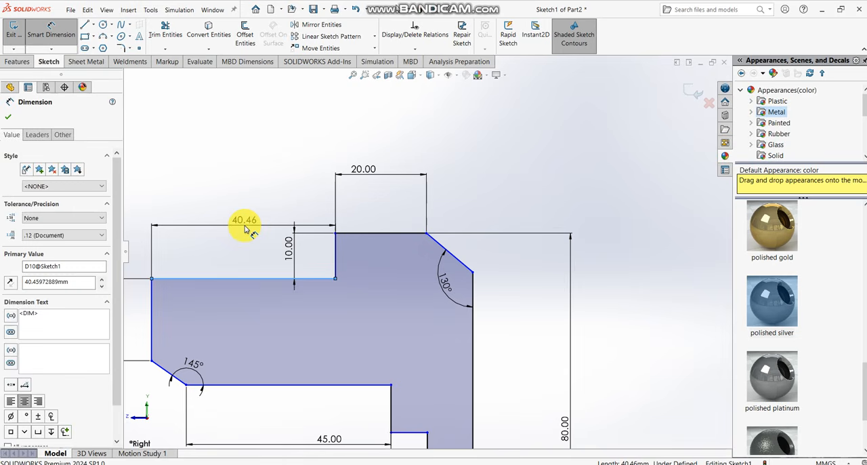
text(40)
key(Return)
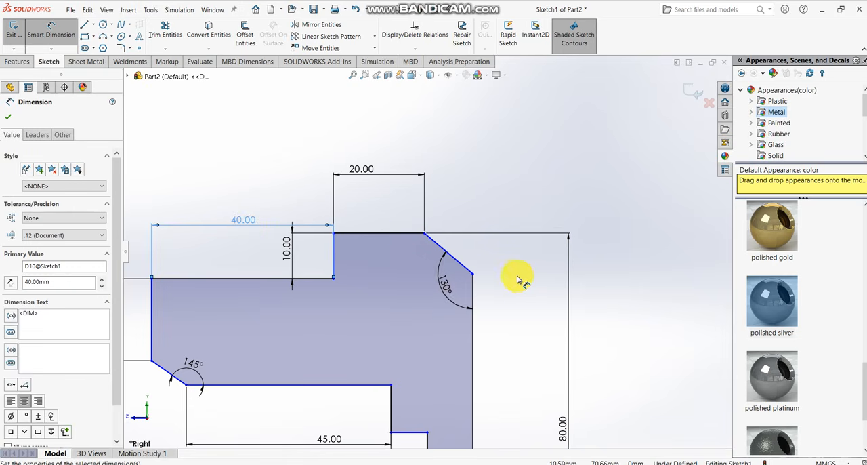
key(Escape)
key(z)
- Dimension the short slanted edge at the arm's lower outer corner to 9 mm
scroll(465, 326, down, 3)
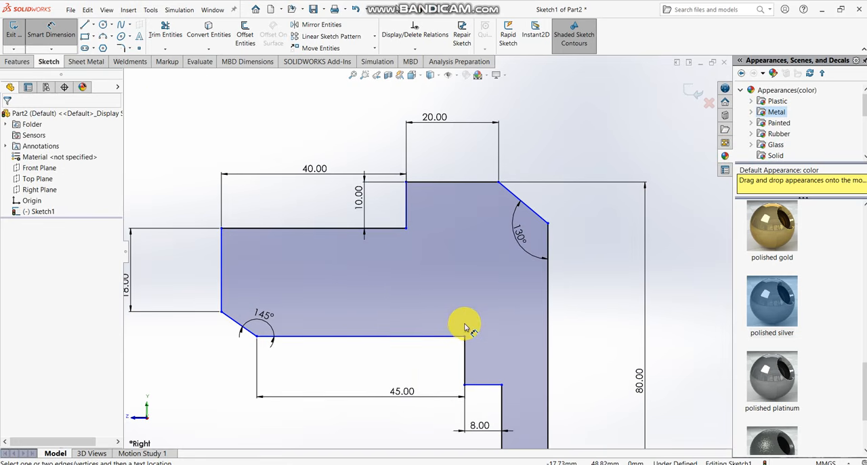
scroll(465, 332, up, 4)
scroll(300, 278, down, 3)
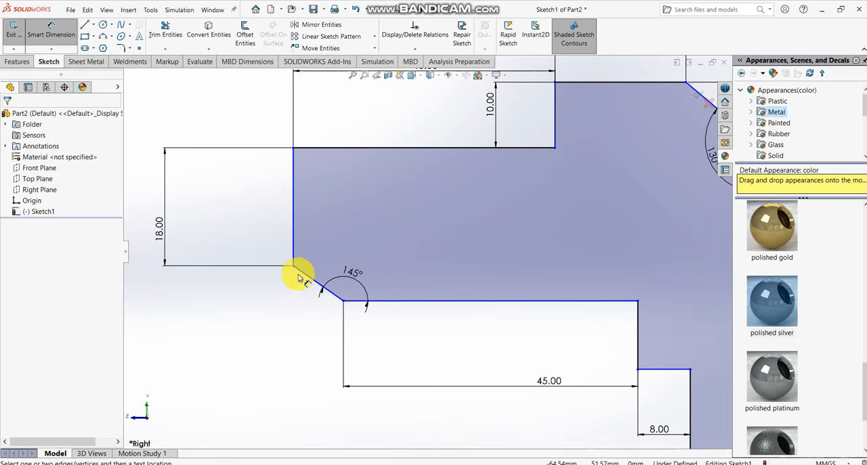
click(311, 283)
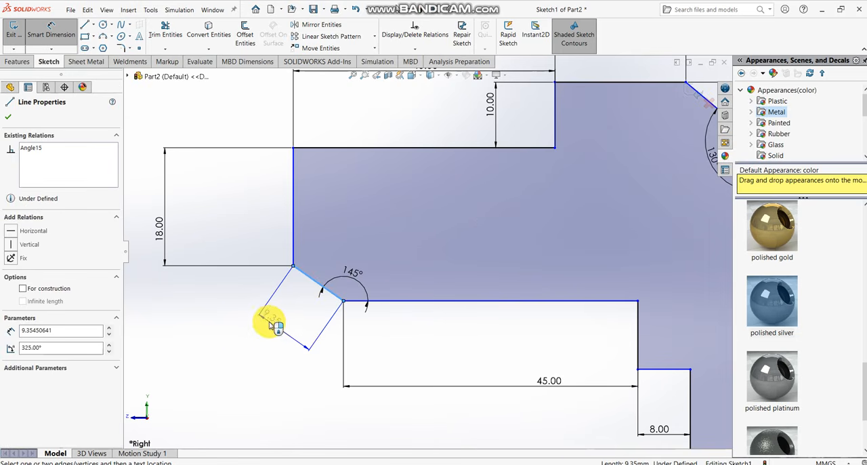
click(273, 326)
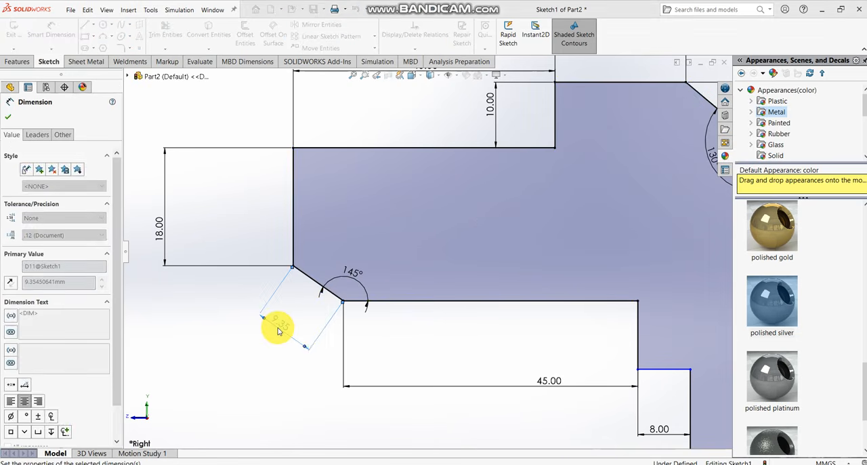
text(9)
key(Return)
click(297, 389)
- Reposition the 8 mm dimension lower down and outside the gap beside the narrow vertical leg
scroll(376, 388, up, 6)
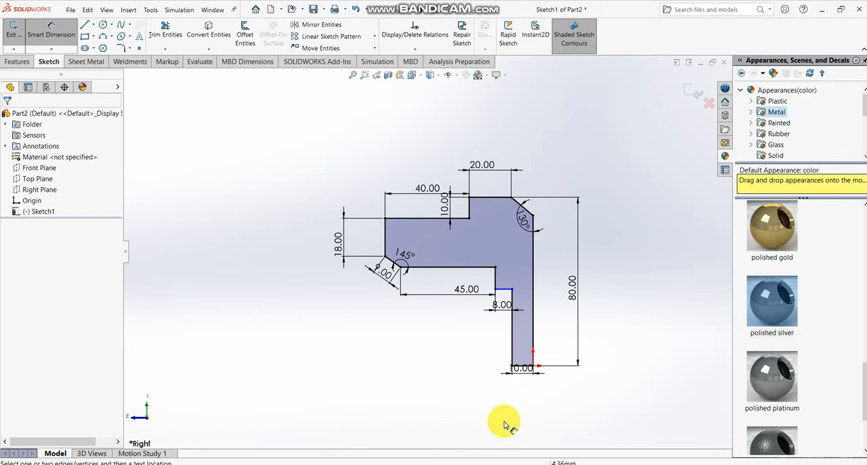
scroll(490, 309, down, 5)
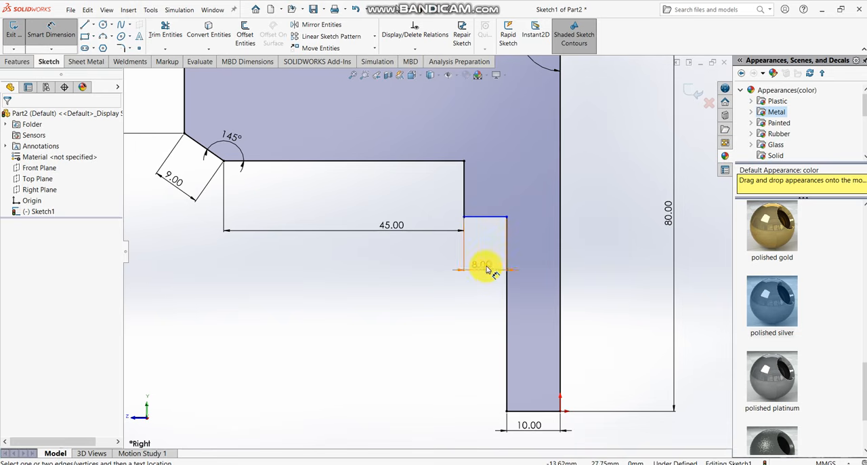
click(469, 375)
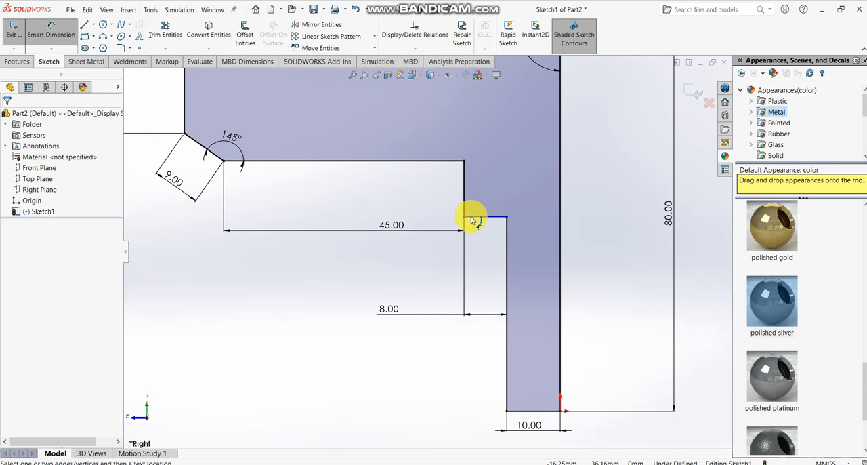
click(507, 253)
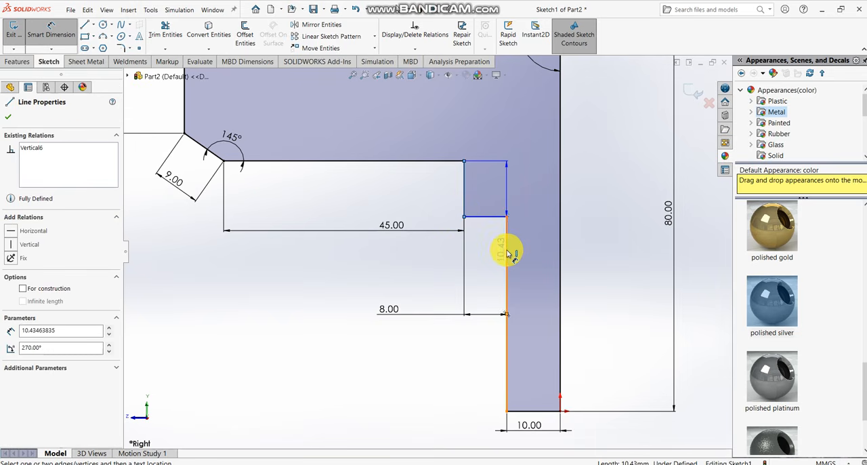
click(507, 174)
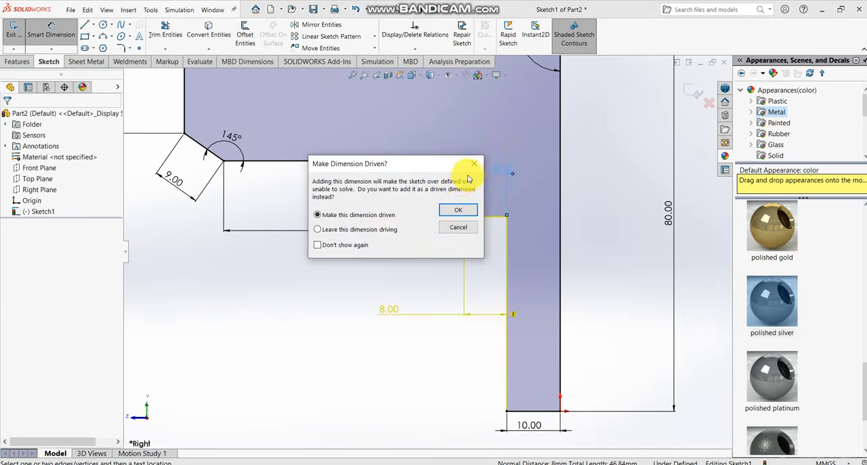
click(474, 166)
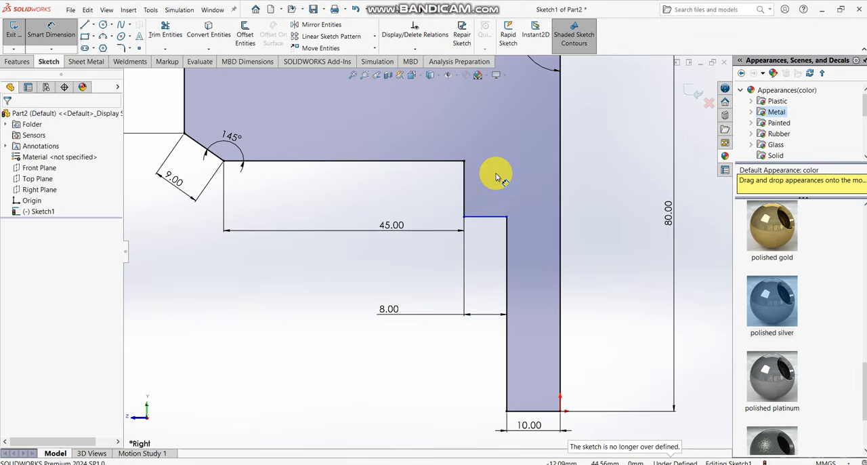
click(501, 217)
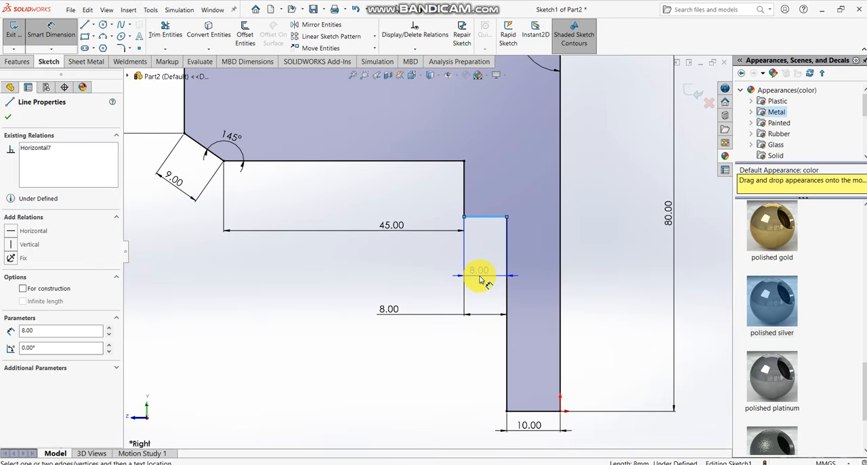
key(Escape)
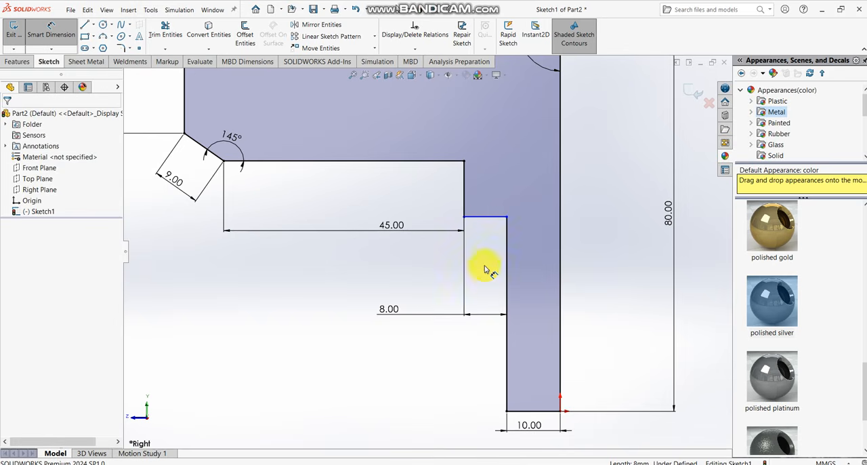
click(466, 184)
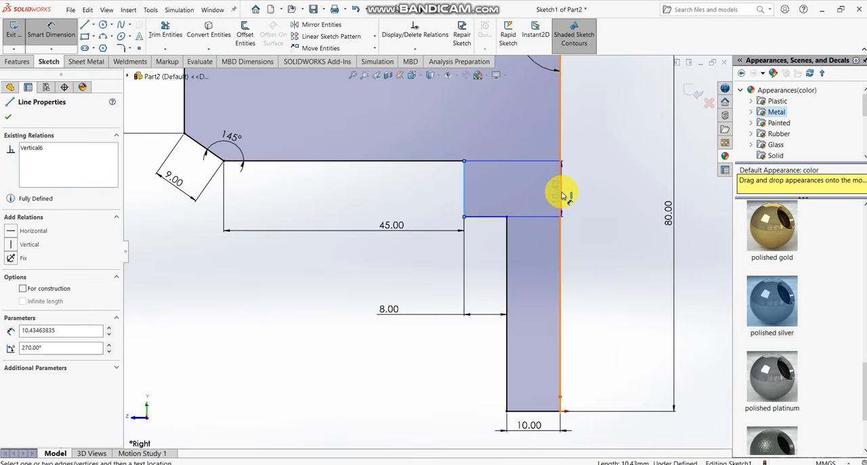
click(560, 196)
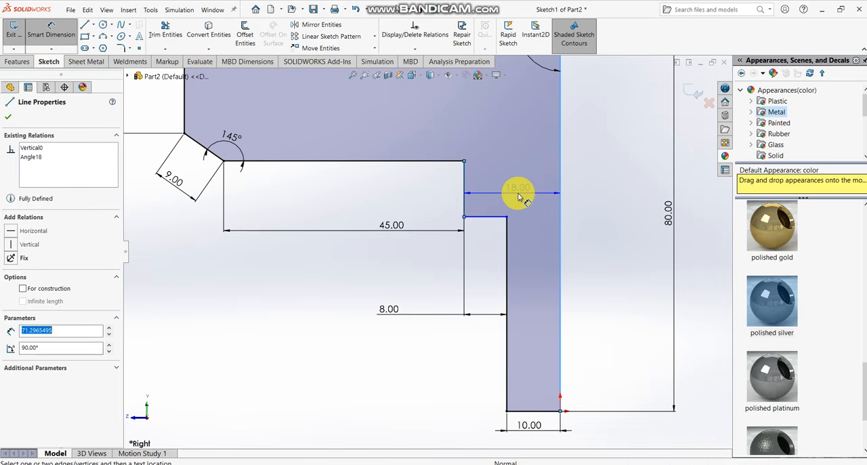
click(519, 195)
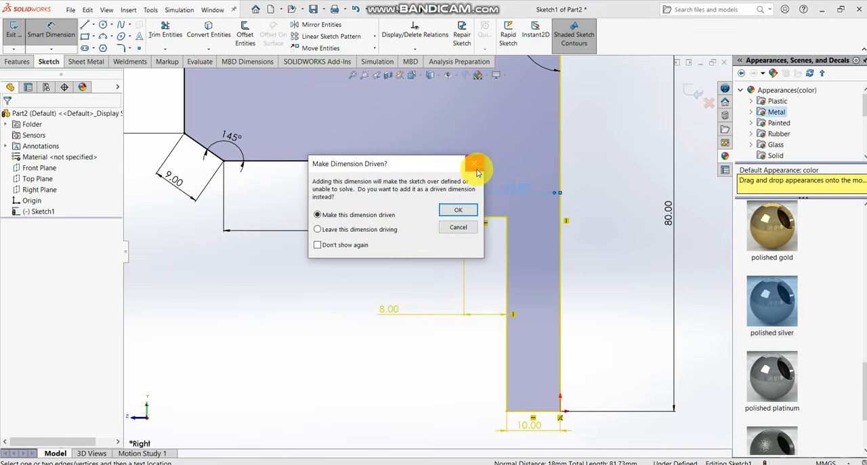
click(476, 168)
scroll(467, 176, up, 5)
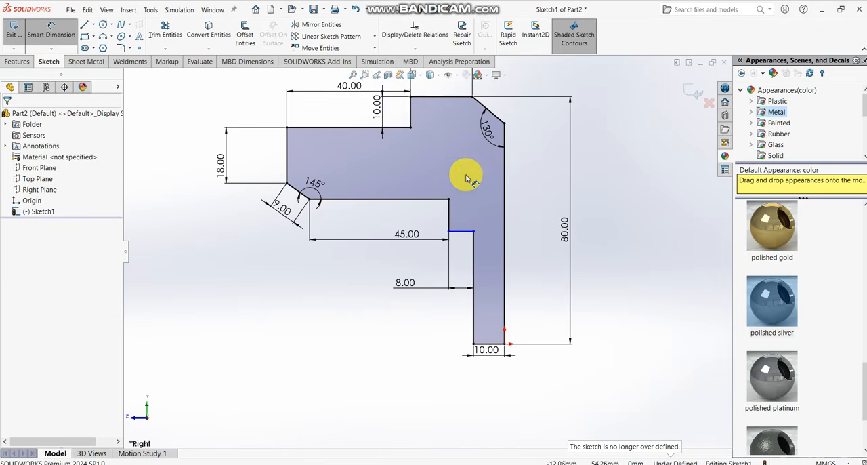
scroll(455, 186, down, 2)
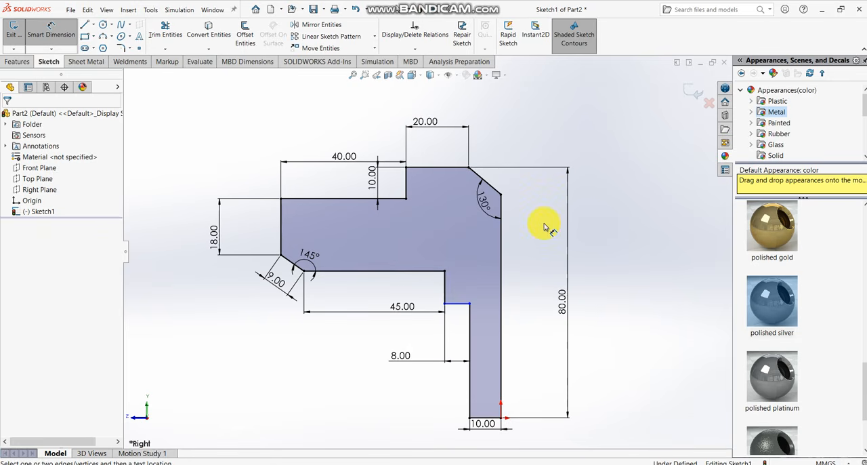
key(Escape)
- Revolve the closed profile 360° about the 10 mm horizontal line at the origin
scroll(511, 300, down, 1)
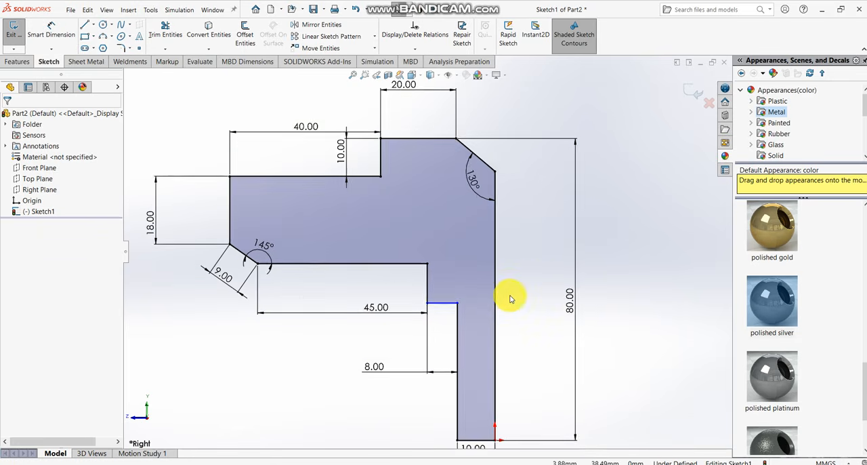
scroll(511, 300, up, 2)
scroll(434, 315, down, 1)
scroll(442, 299, up, 1)
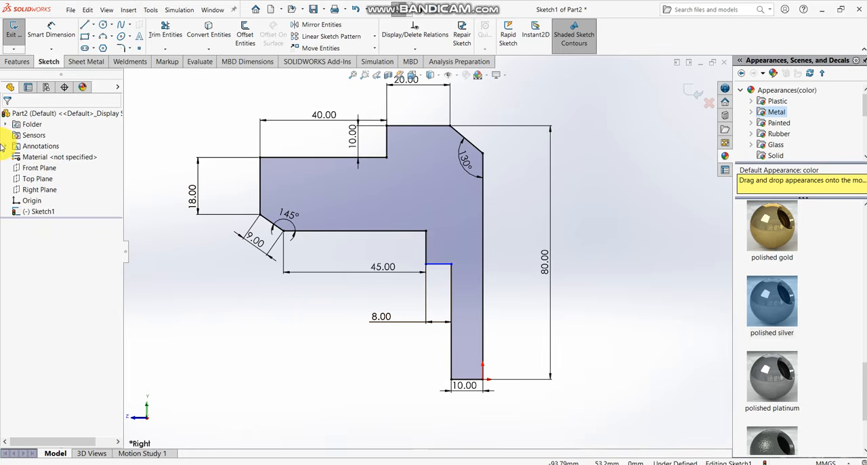
click(15, 62)
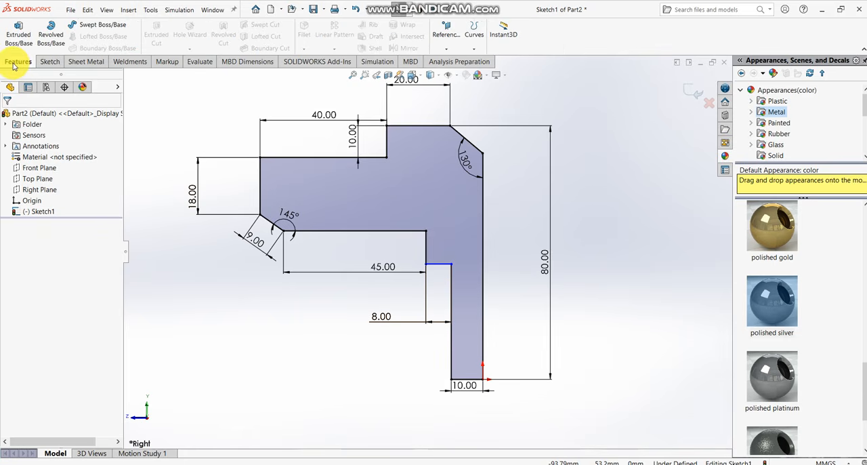
click(54, 38)
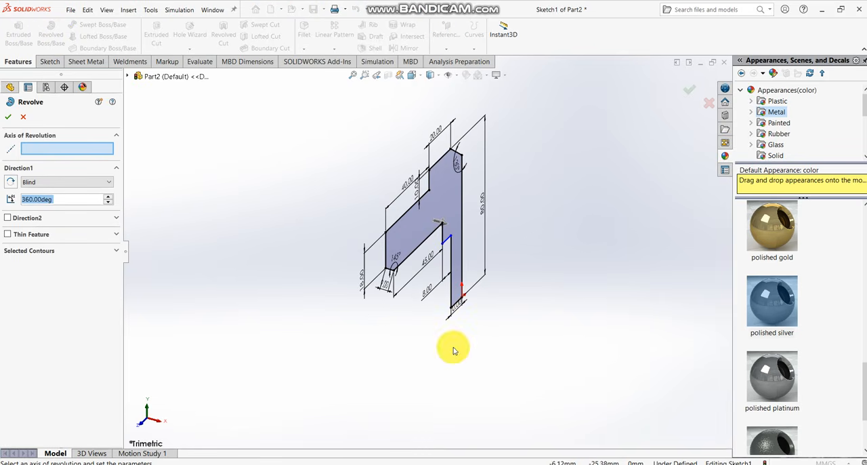
scroll(454, 350, down, 6)
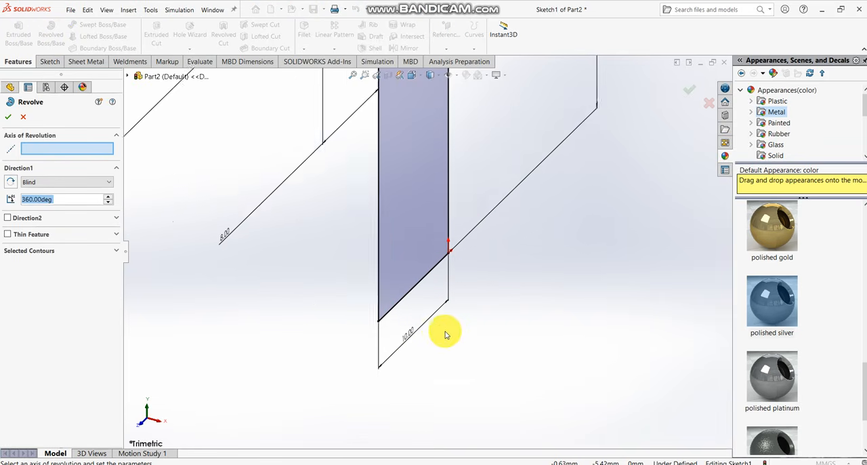
scroll(446, 334, down, 2)
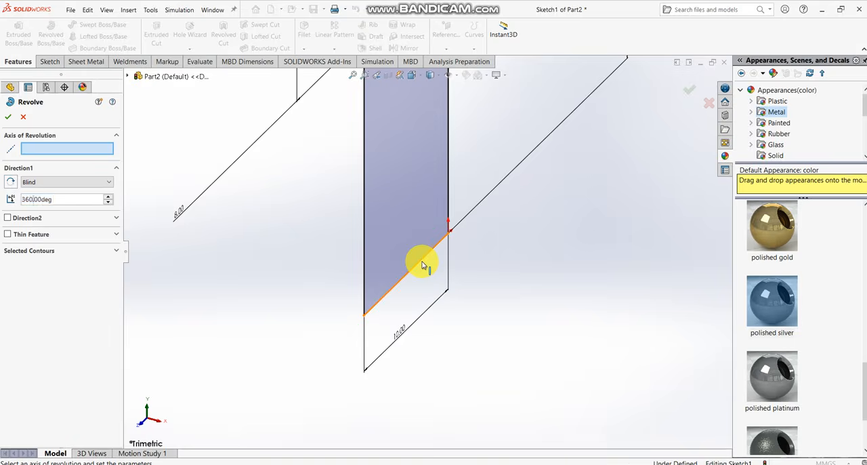
click(421, 264)
scroll(422, 263, up, 5)
middle_drag(406, 251, 322, 296)
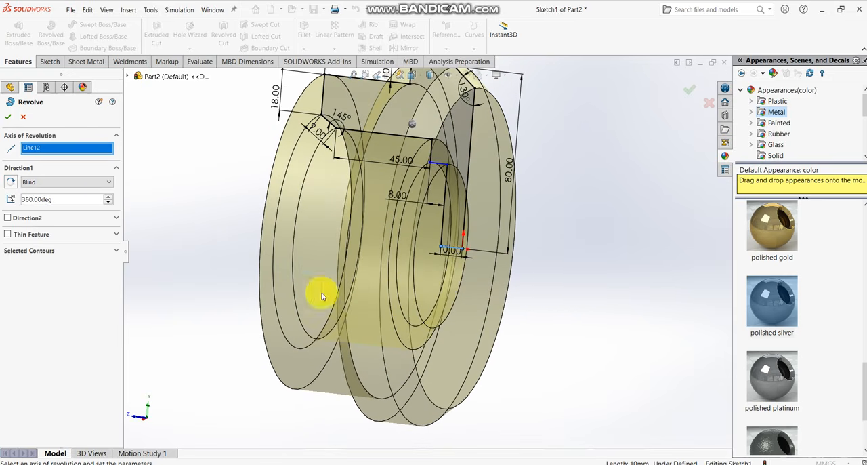
click(7, 116)
- Change the display scene to one without the floor reflection beneath the revolved part
mouse_move(355, 196)
middle_down()
mouse_move(407, 210)
mouse_move(371, 226)
middle_up()
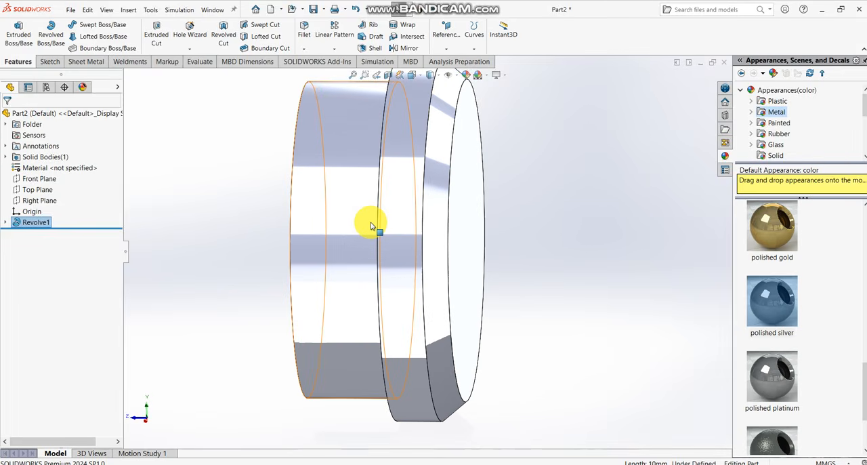
key(ctrl+7)
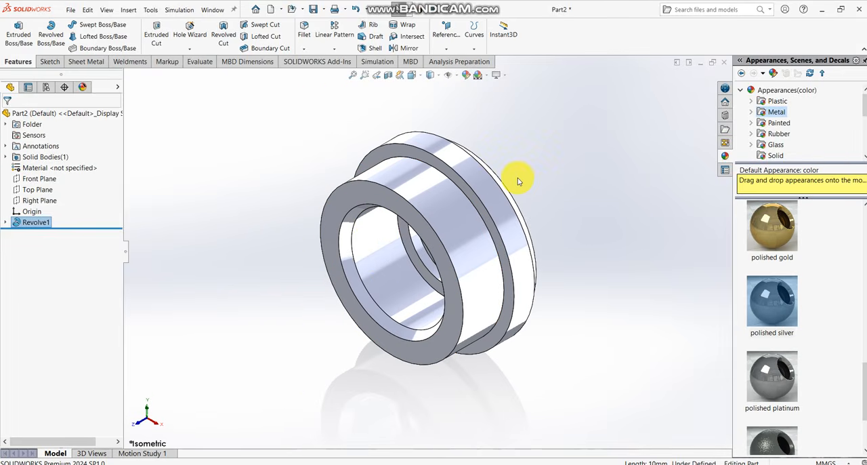
middle_drag(518, 177, 493, 256)
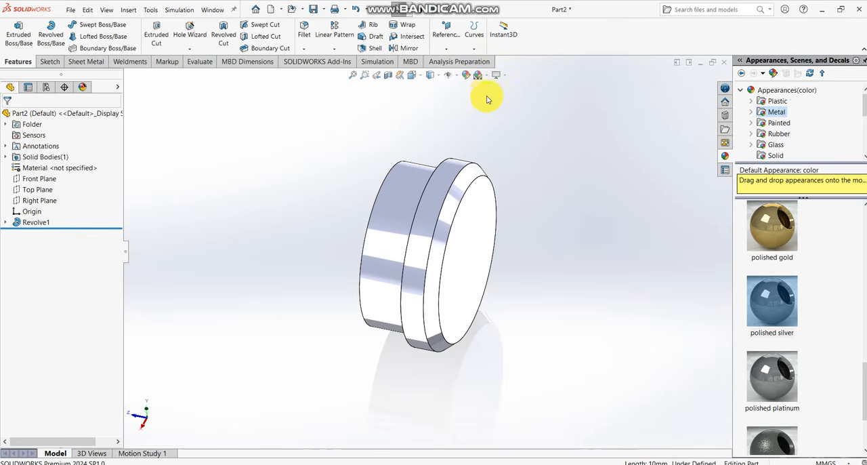
click(489, 77)
click(505, 101)
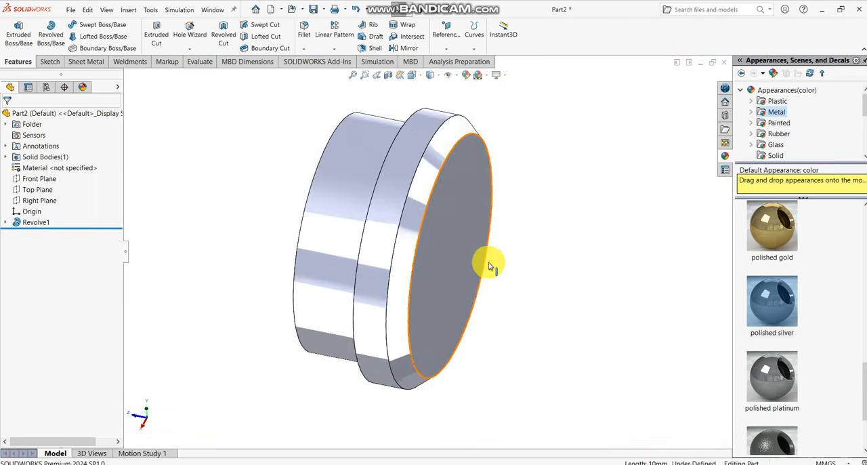
middle_drag(494, 265, 435, 255)
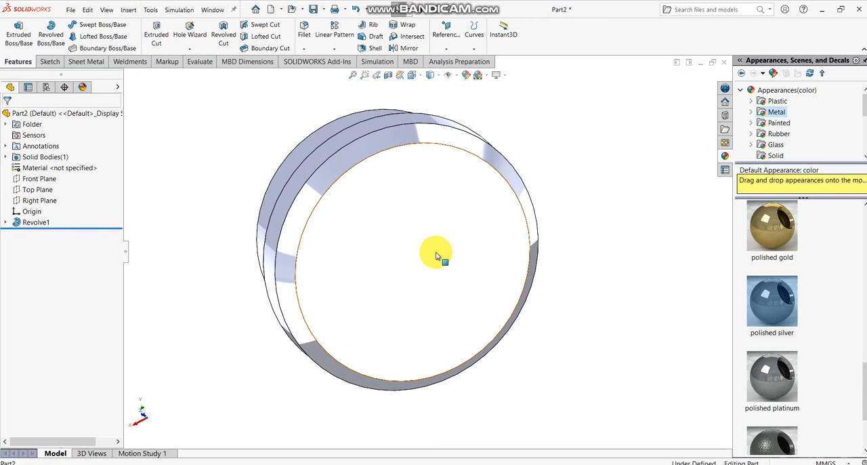
- Sketch a six-sided polygon centred on the origin on the flat circular end face, with an inscribed circle about 120 mm in diameter
click(435, 256)
click(475, 228)
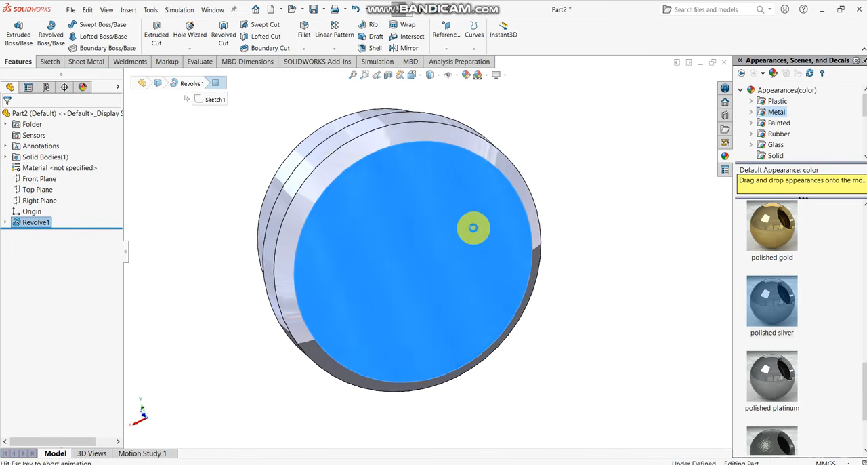
click(599, 205)
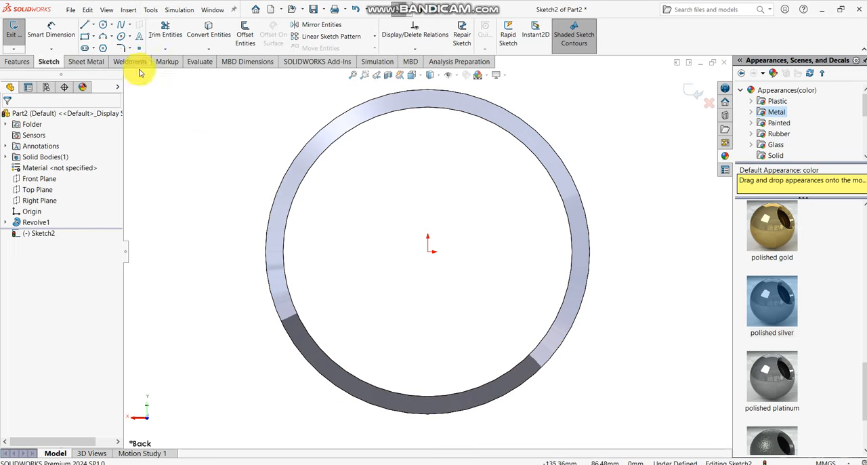
click(102, 49)
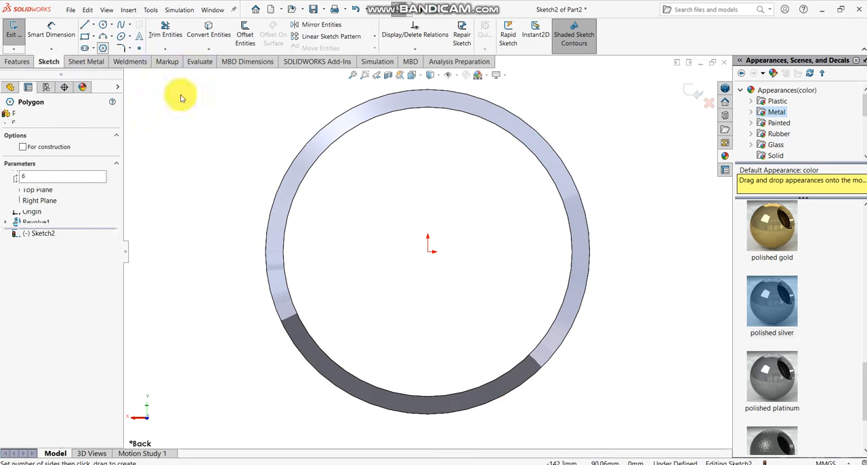
click(427, 250)
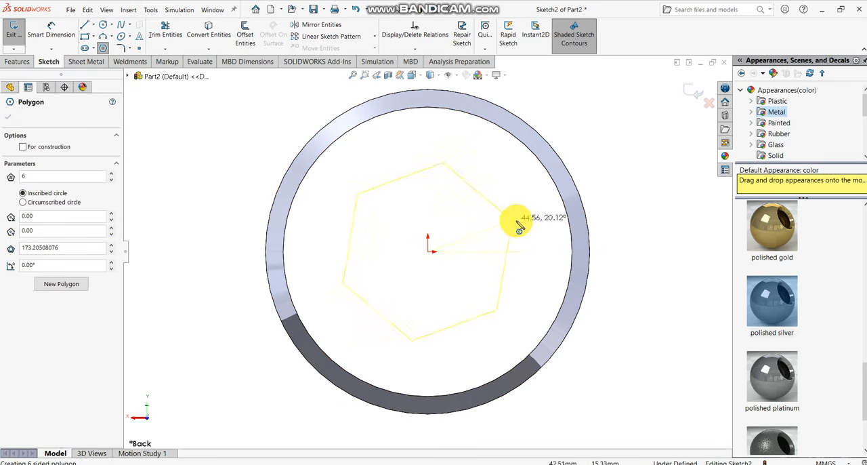
click(564, 214)
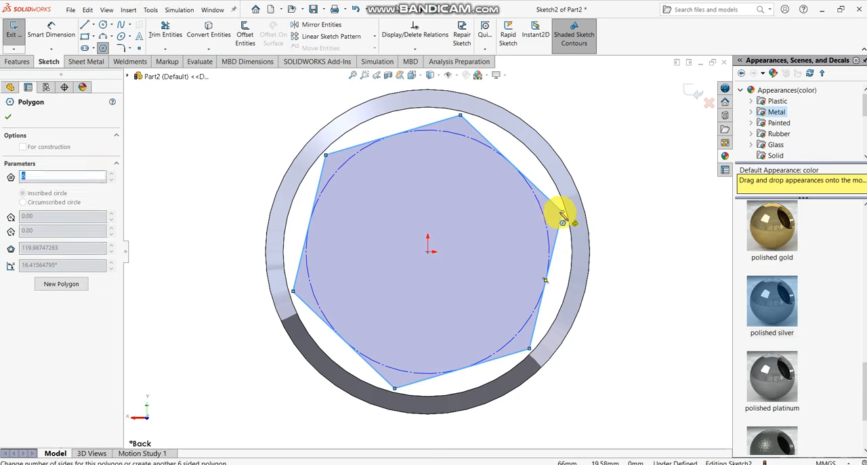
key(Escape)
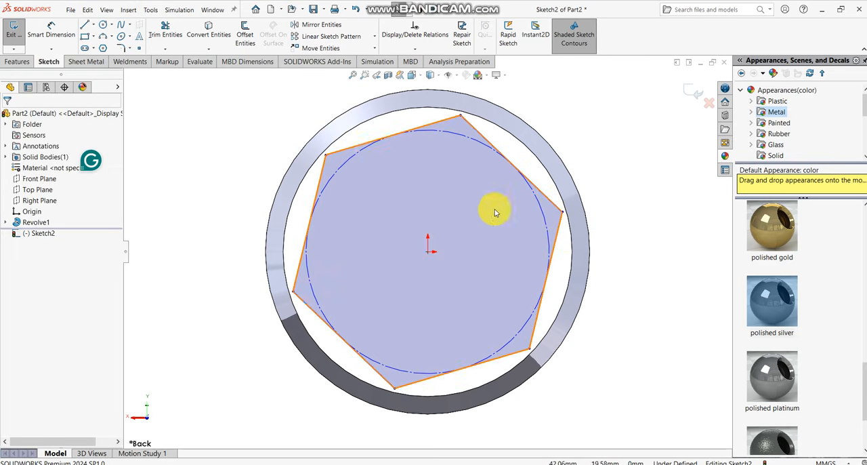
- Make the hexagon's upper edge horizontal and dimension the vertical height of its upper-left side to 60 mm
click(359, 147)
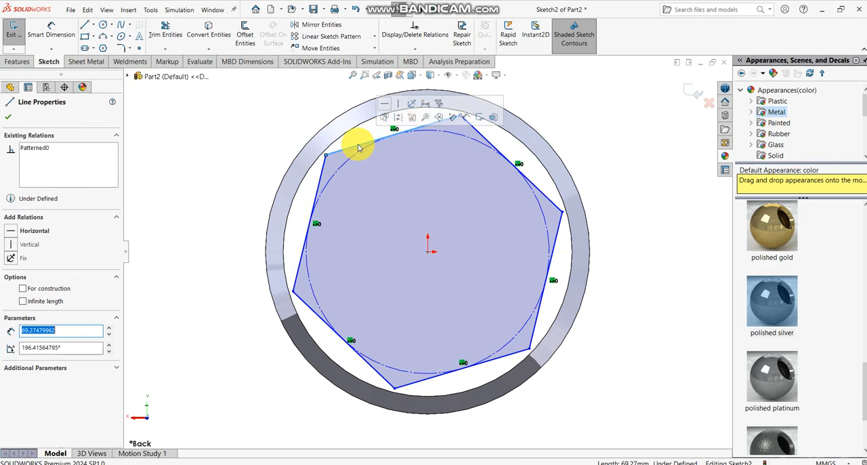
click(384, 106)
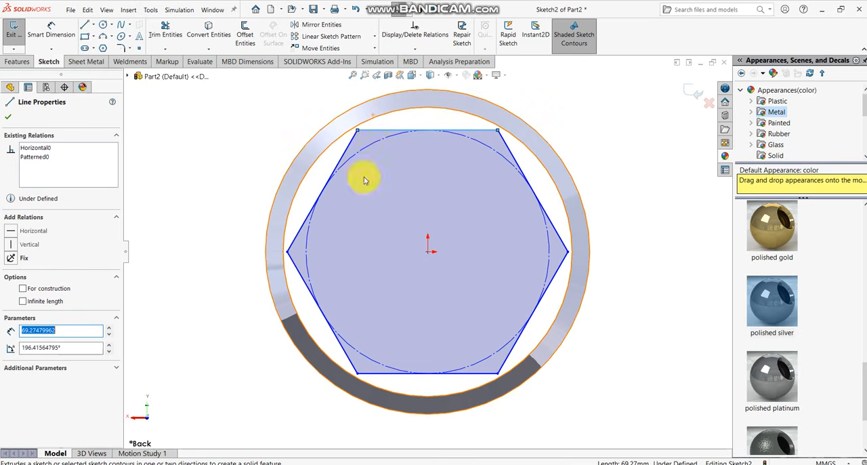
click(38, 40)
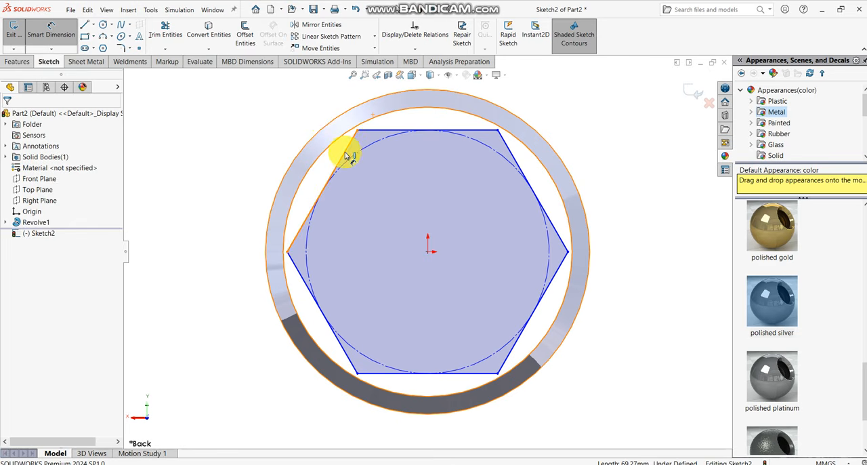
click(345, 154)
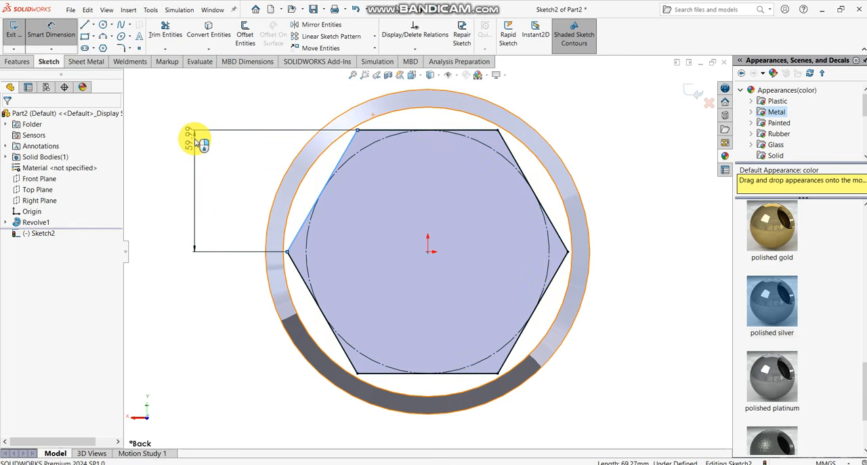
click(195, 141)
key(Return)
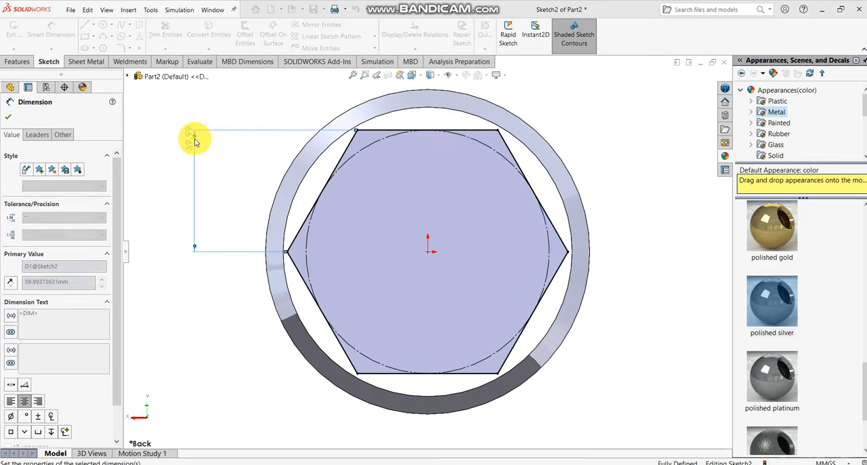
click(8, 116)
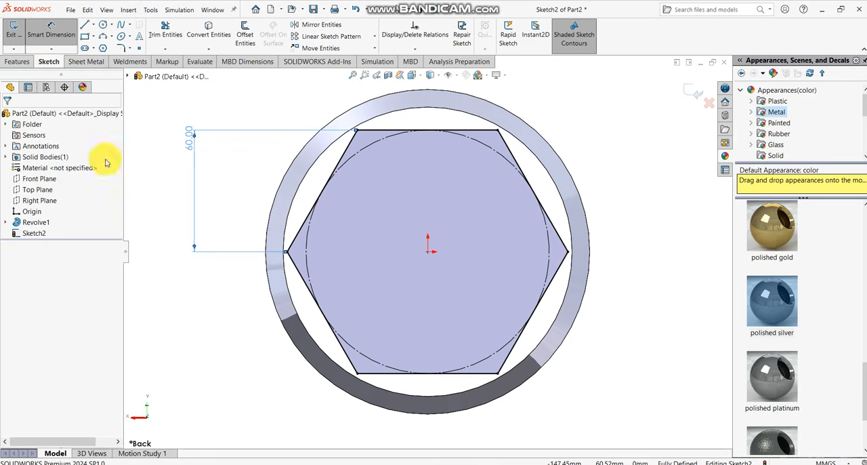
key(Escape)
- Extrude the hexagon outward from the end face to a blind depth of 40 mm, merged with the body
scroll(513, 234, up, 2)
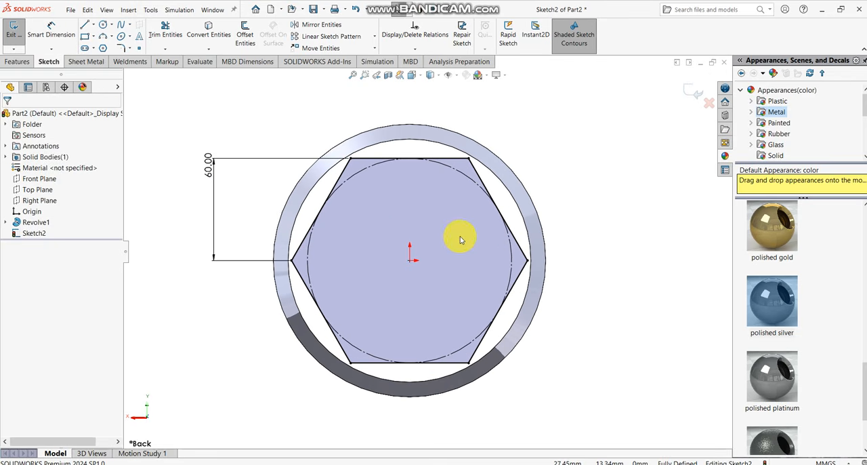
click(19, 62)
click(19, 30)
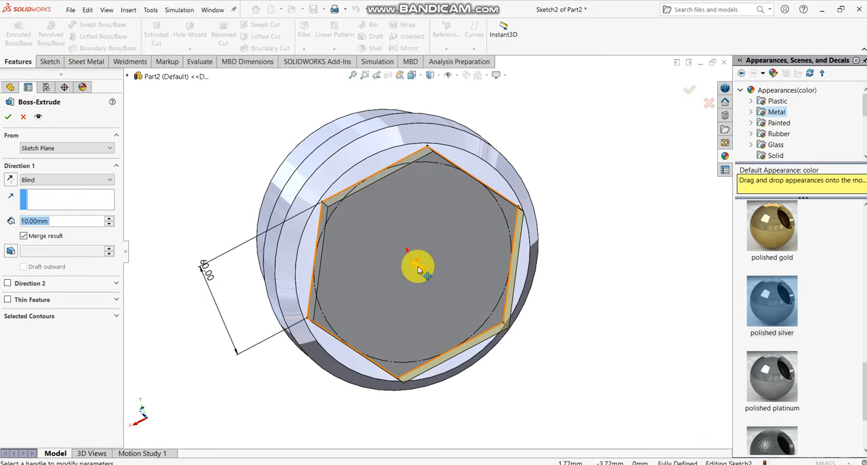
click(109, 219)
click(110, 220)
click(109, 219)
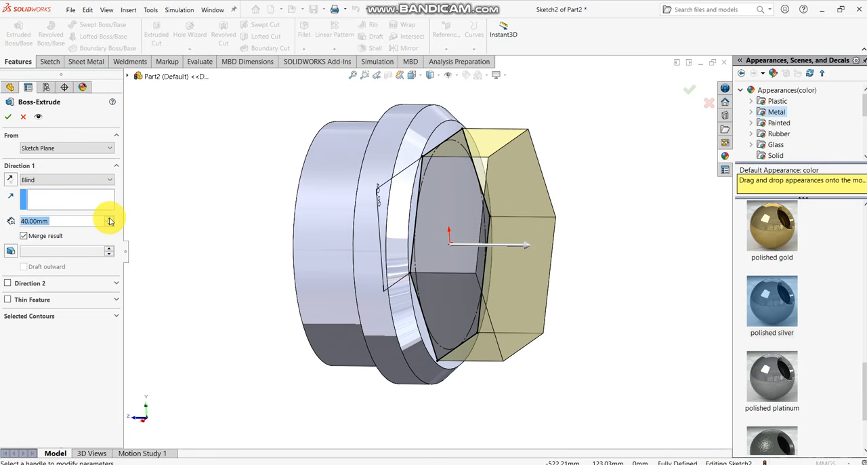
middle_drag(569, 284, 583, 294)
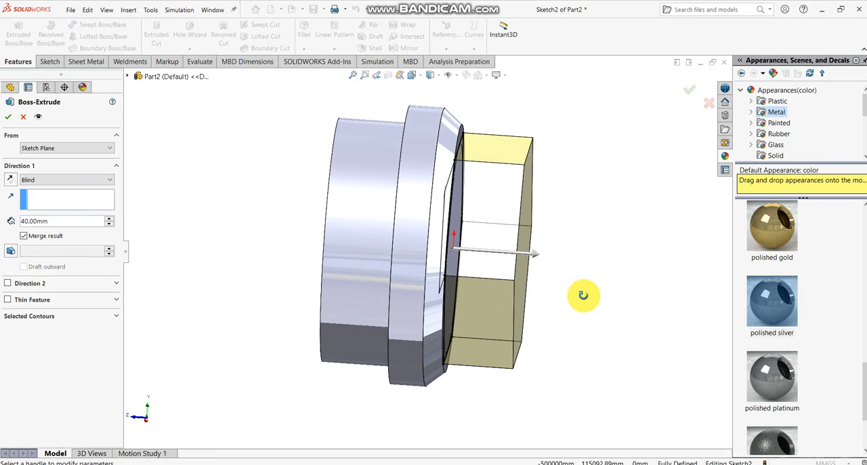
click(8, 125)
- Sketch a circle with a radius of about 54 mm, centred on the origin, on the outer face of the hexagonal boss
middle_drag(567, 219, 463, 250)
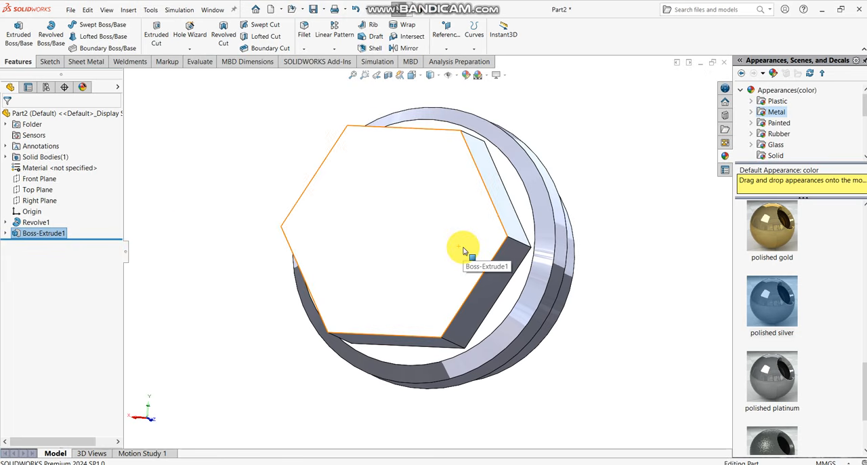
key(ctrl+7)
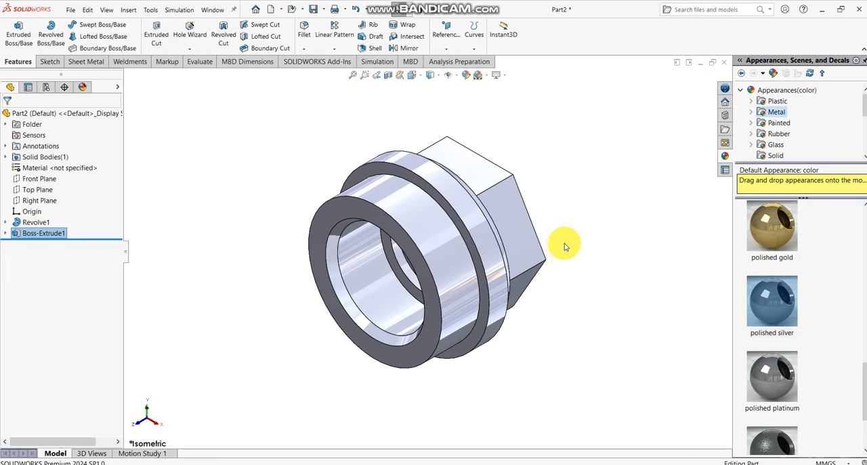
middle_drag(559, 245, 440, 327)
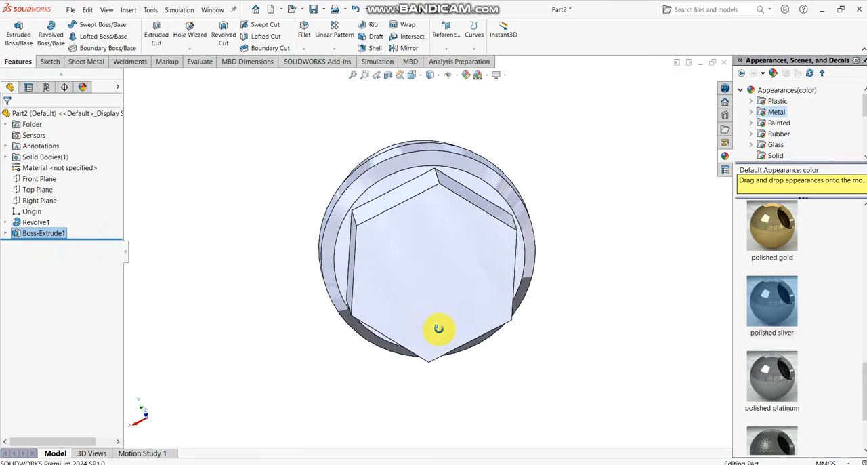
click(452, 289)
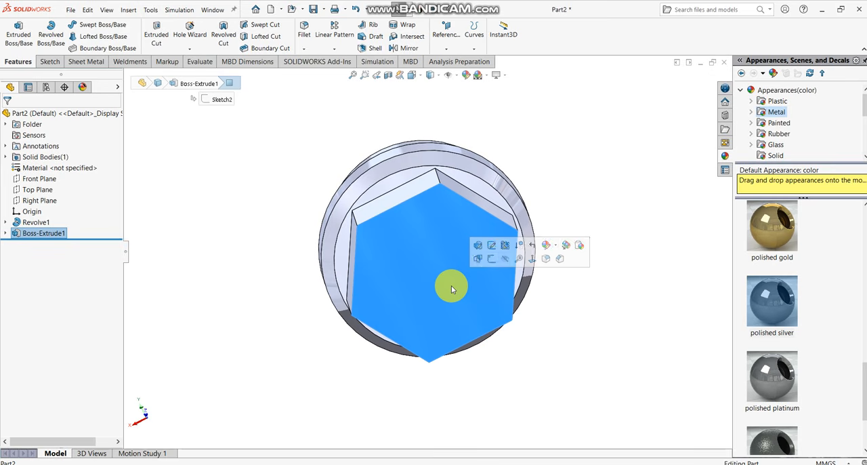
click(491, 260)
scroll(645, 248, up, 2)
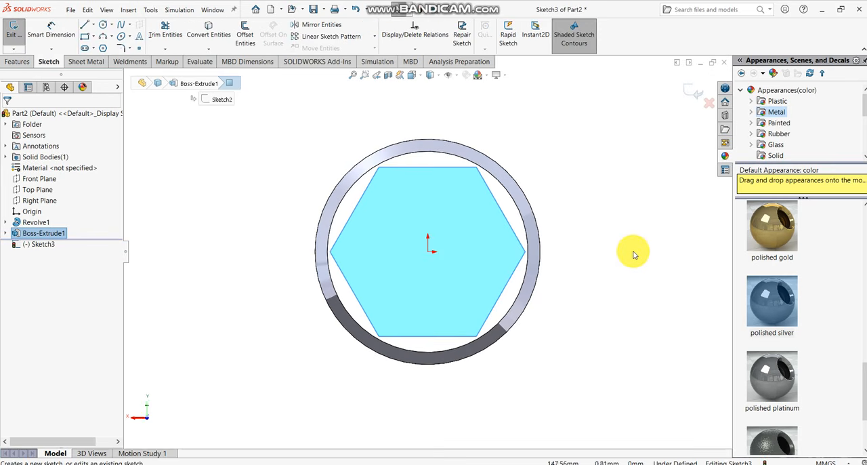
click(609, 252)
scroll(520, 254, down, 2)
scroll(401, 242, up, 1)
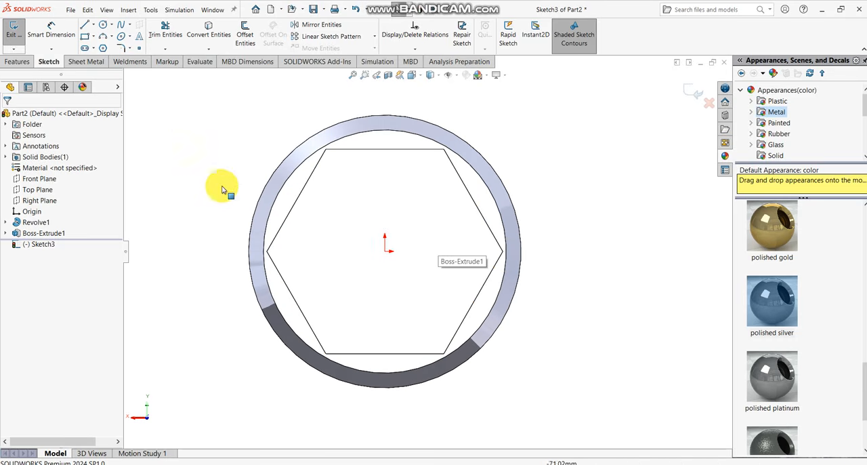
click(103, 25)
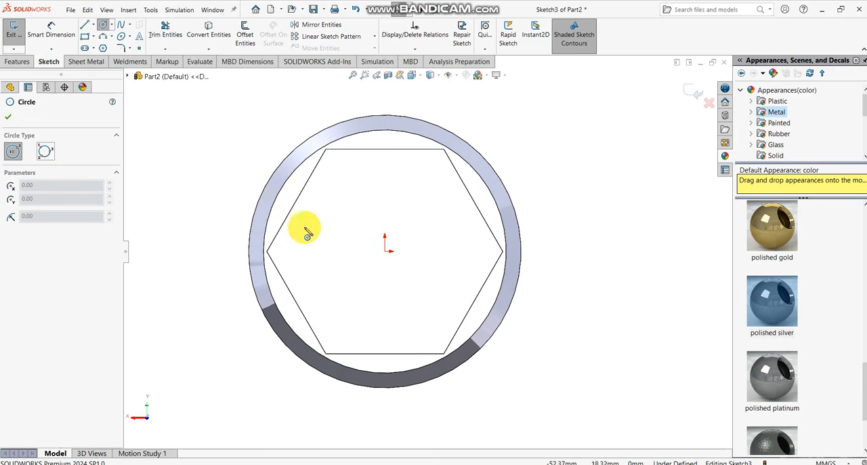
click(386, 251)
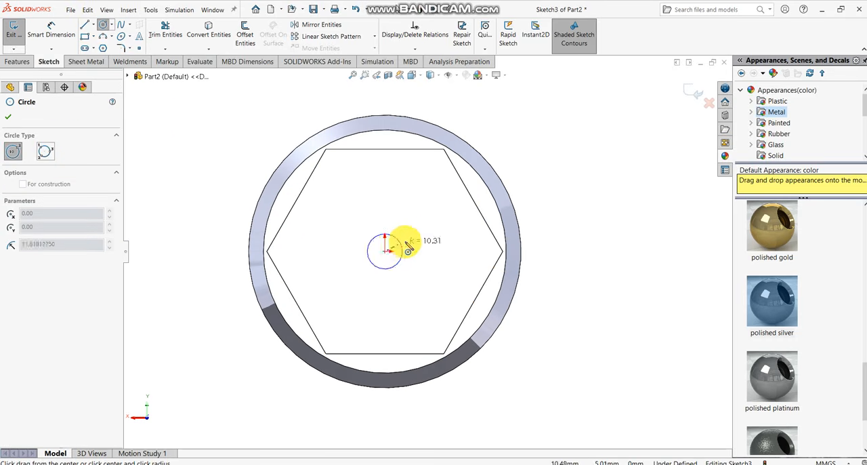
click(479, 254)
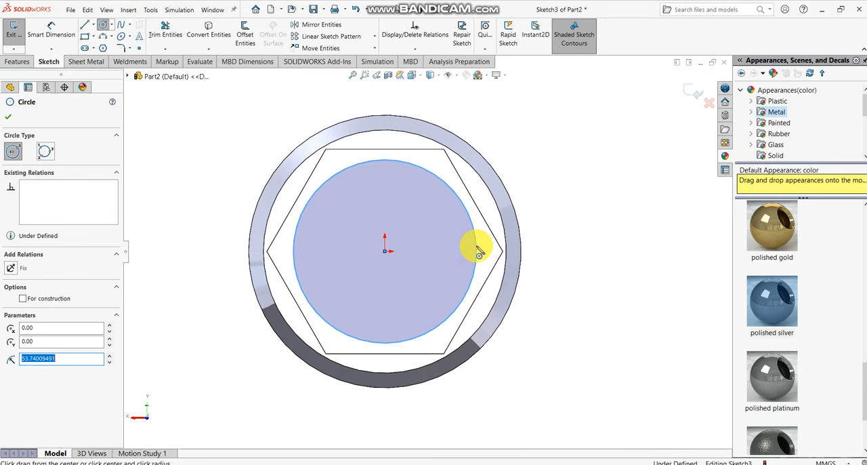
- Dimension the circle on the hexagonal face to a diameter of 105 mm
click(54, 34)
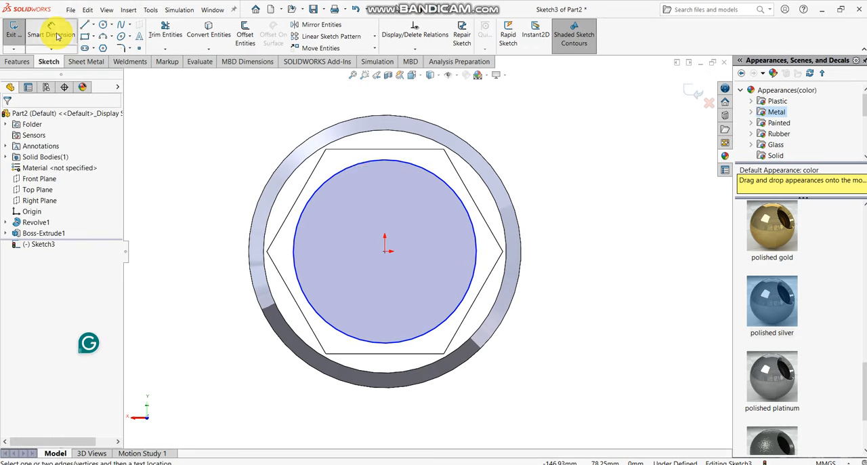
click(403, 164)
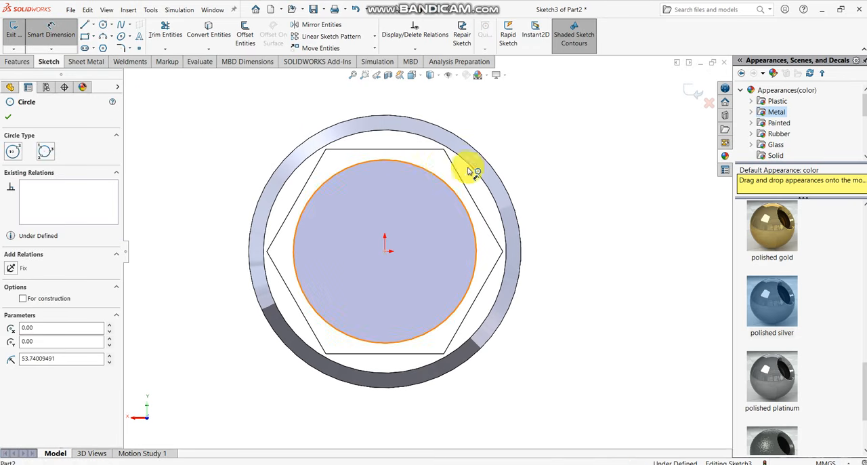
click(554, 194)
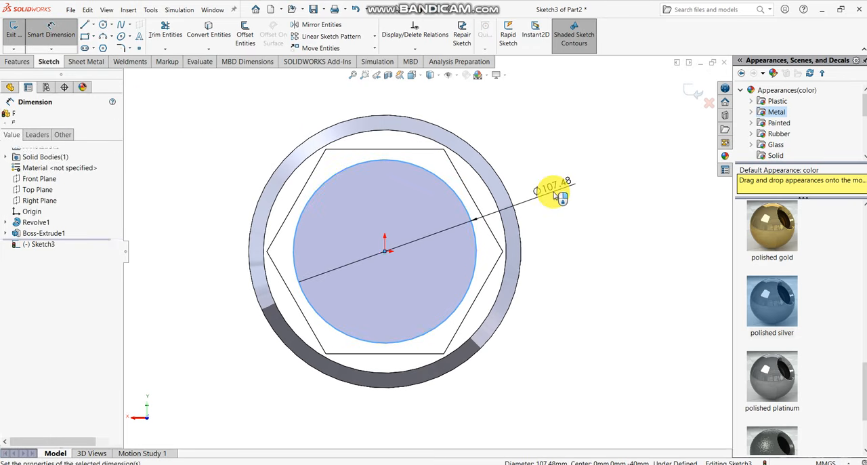
key(Return)
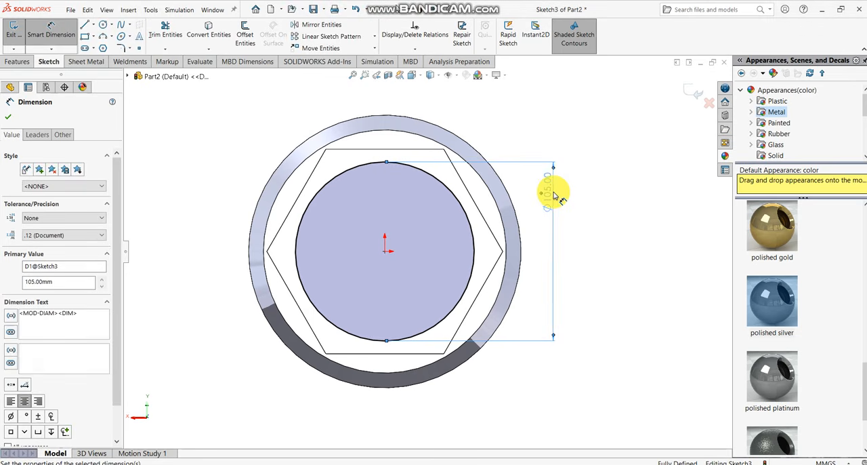
click(598, 223)
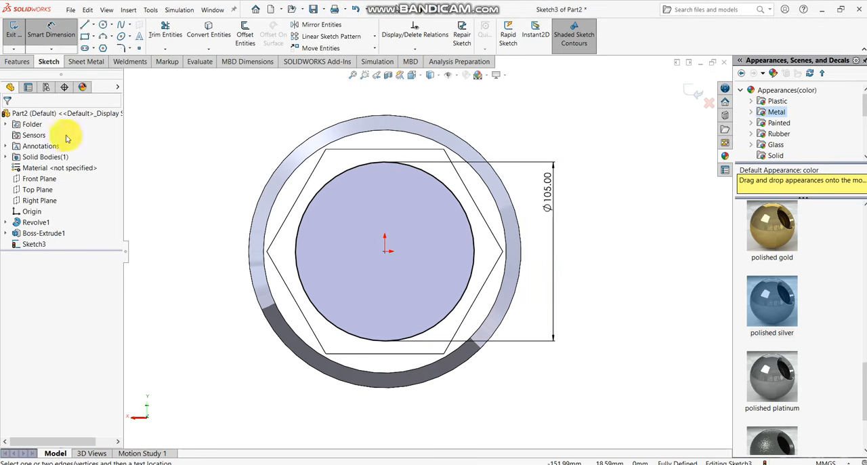
- Cut the 105 mm circle from the hexagonal face into the body with an Extruded Cut, blind depth 110 mm
click(24, 63)
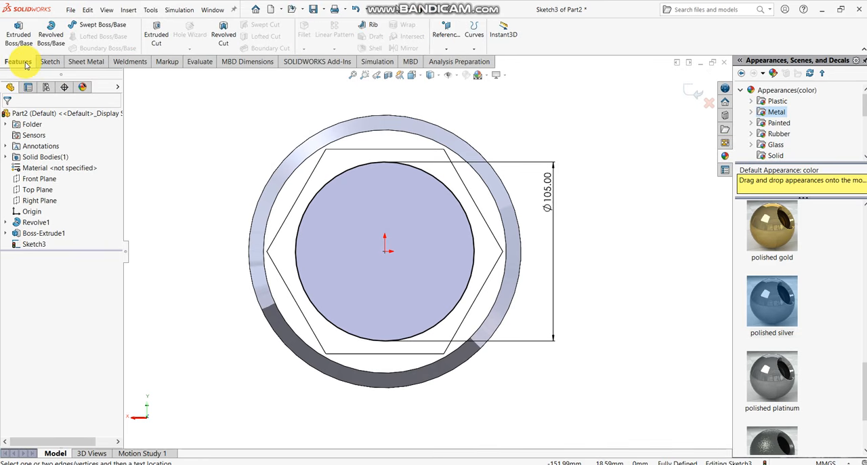
click(154, 34)
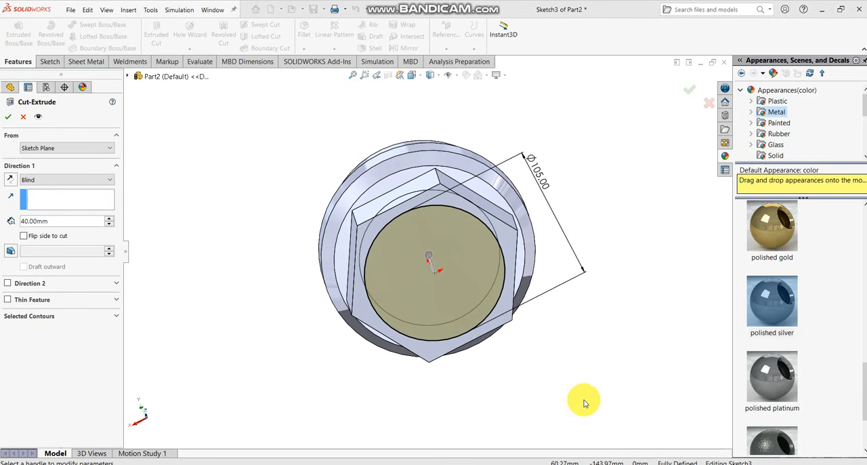
middle_drag(532, 353, 638, 336)
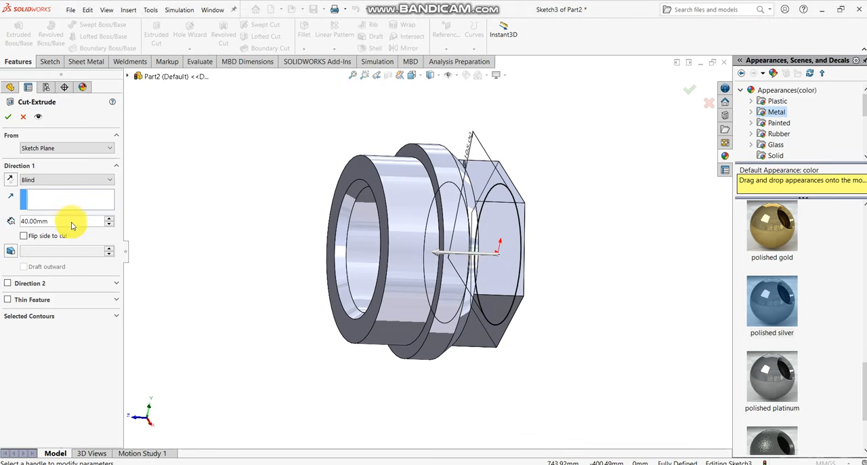
click(108, 219)
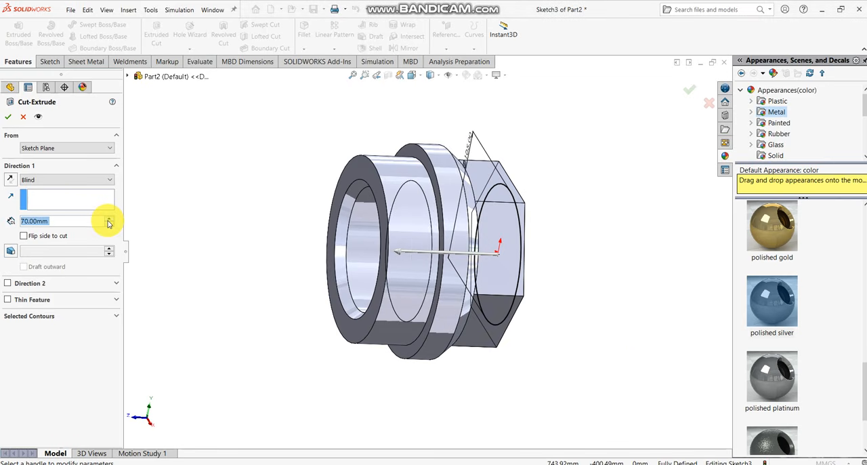
click(108, 220)
click(109, 219)
click(109, 220)
click(108, 219)
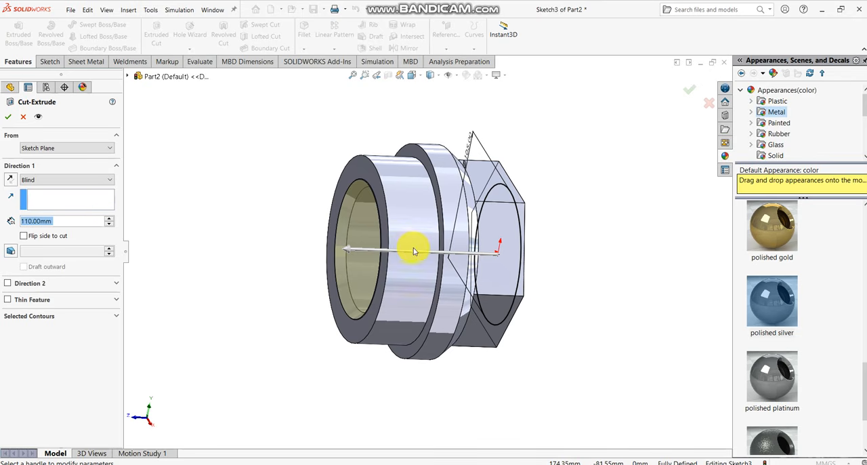
scroll(412, 246, down, 2)
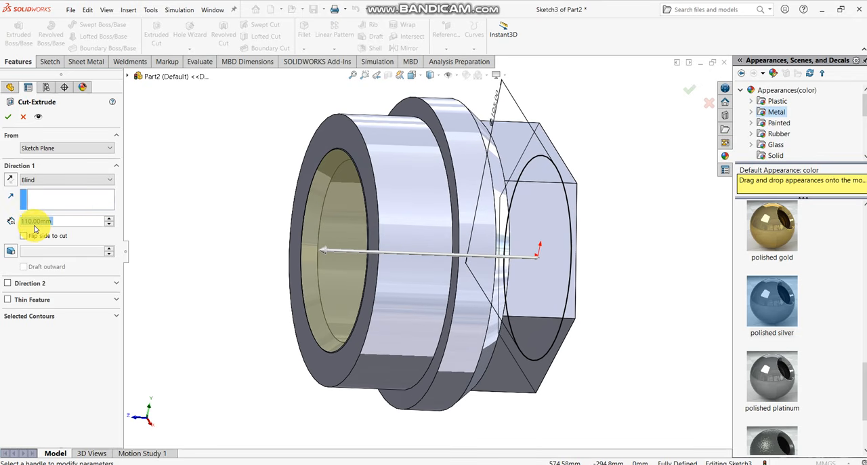
click(8, 117)
- Start a Thread feature on the circular edge of the bore at the hexagonal end face
middle_drag(625, 294, 224, 306)
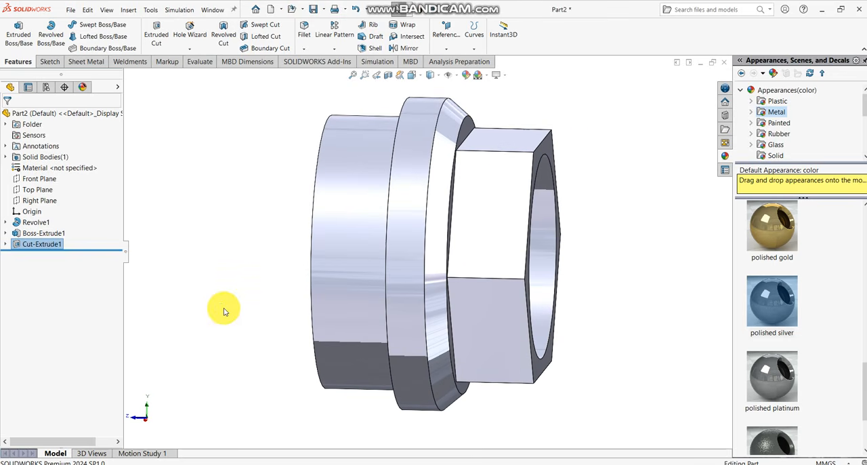
key(ctrl+7)
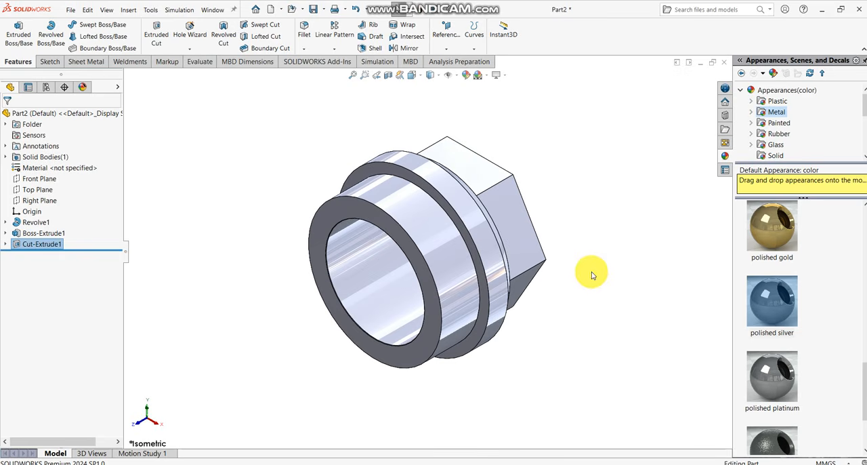
middle_drag(592, 275, 395, 286)
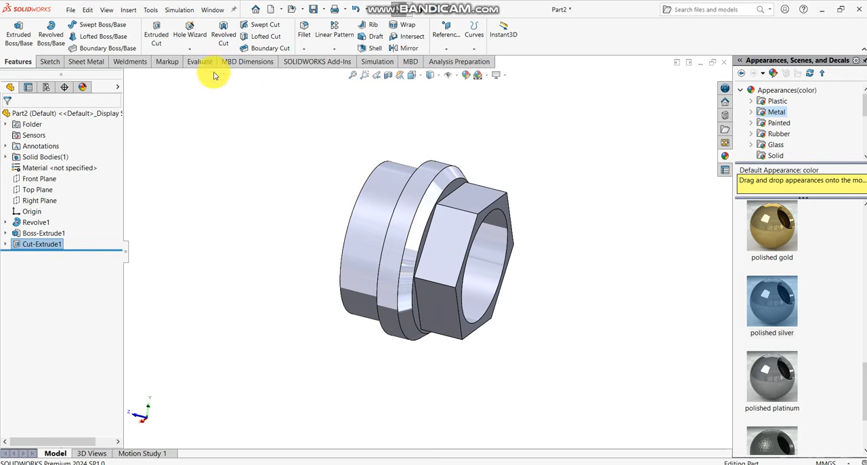
click(191, 49)
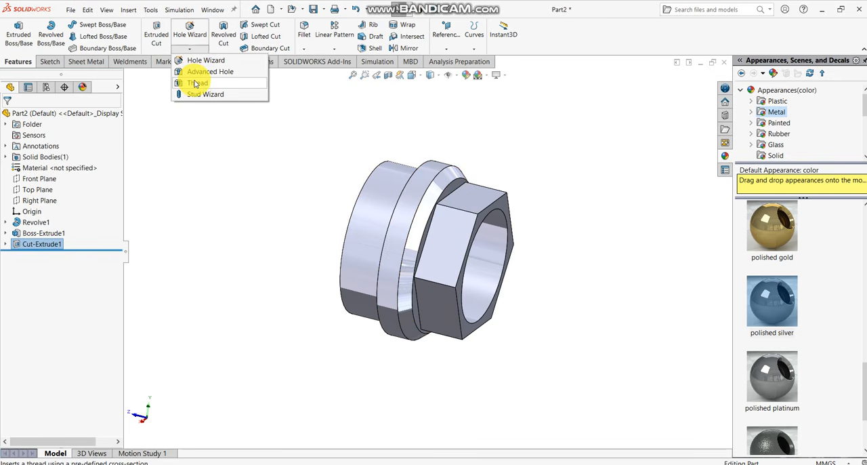
click(196, 83)
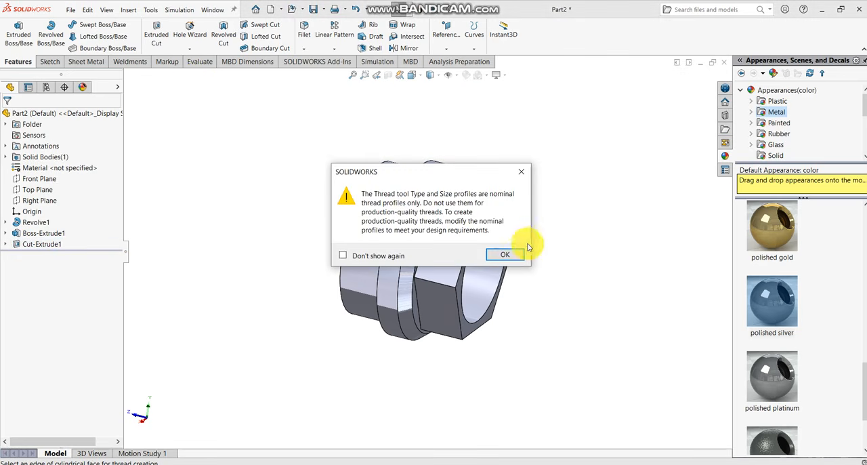
click(519, 260)
scroll(518, 251, down, 3)
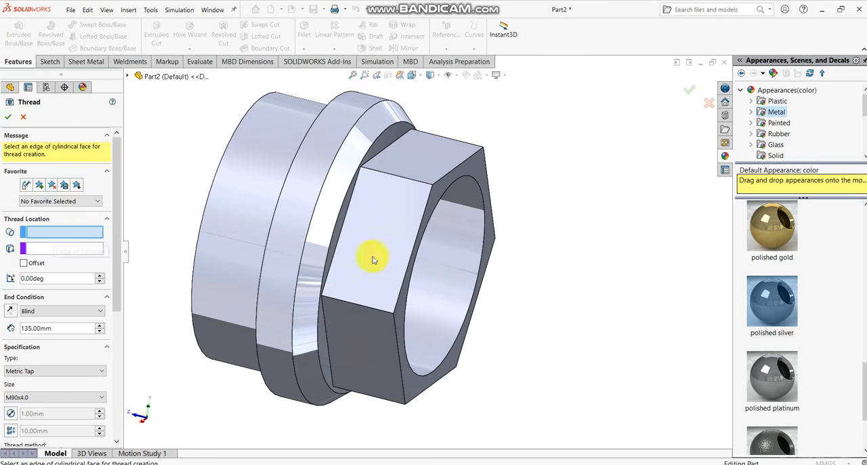
click(481, 267)
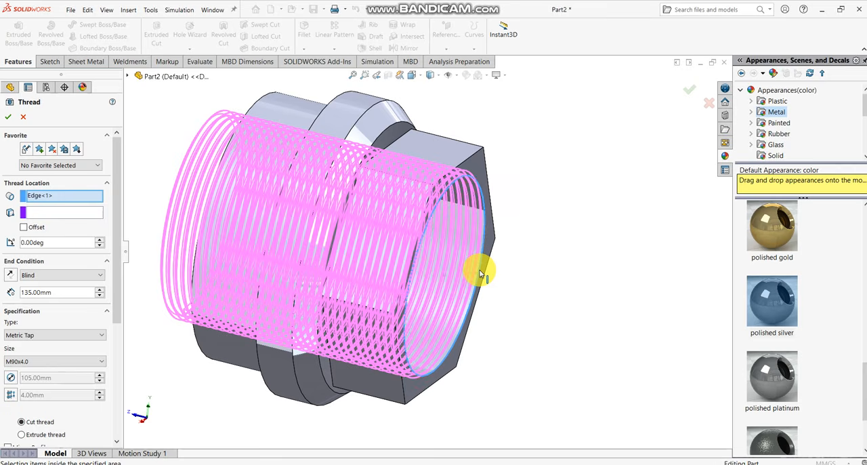
- Set the bore thread's blind depth to 110 mm
scroll(481, 273, up, 3)
middle_drag(435, 264, 281, 230)
scroll(282, 230, down, 2)
middle_drag(458, 236, 446, 233)
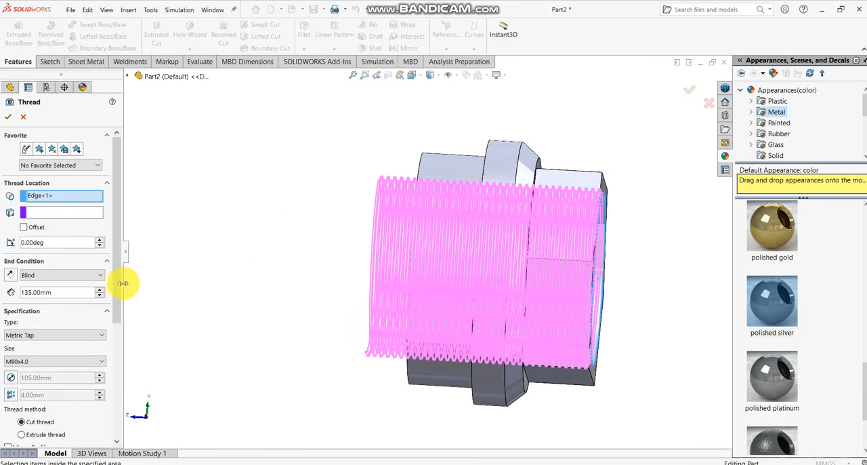
click(99, 297)
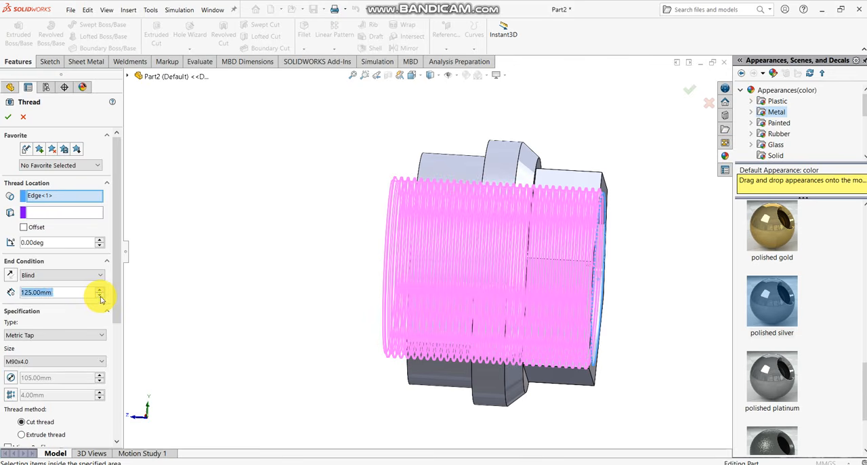
click(100, 296)
click(100, 297)
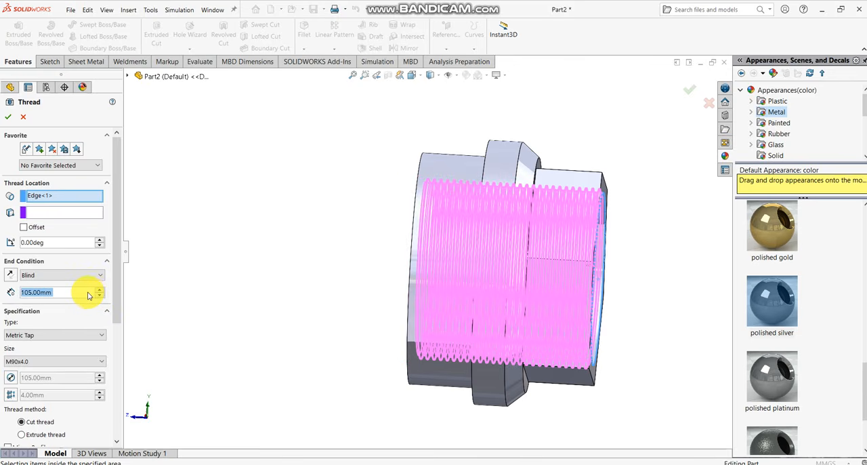
text(10)
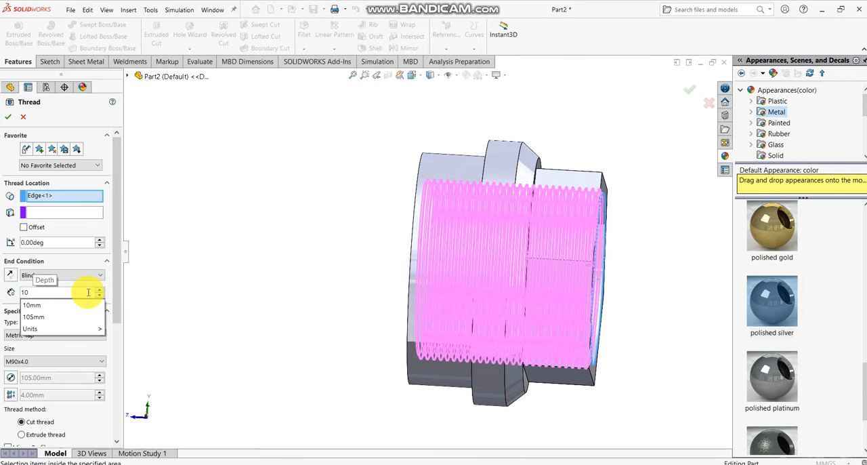
key(BackSpace)
key(BackSpace)
text(11)
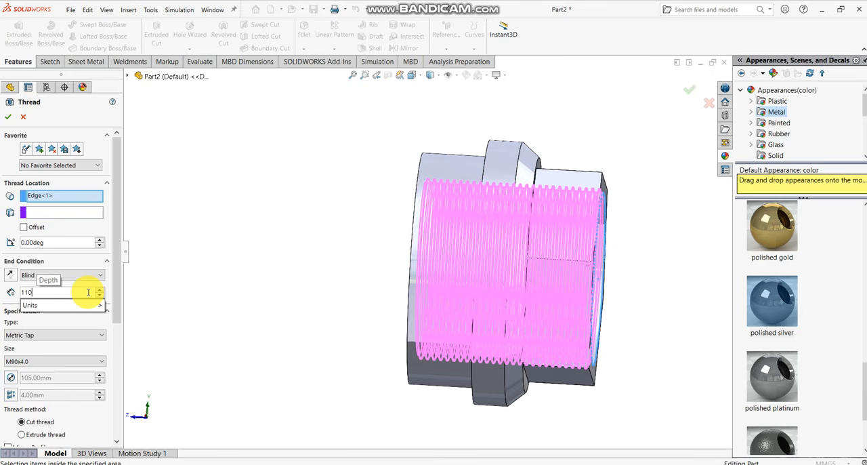
text(0)
key(Return)
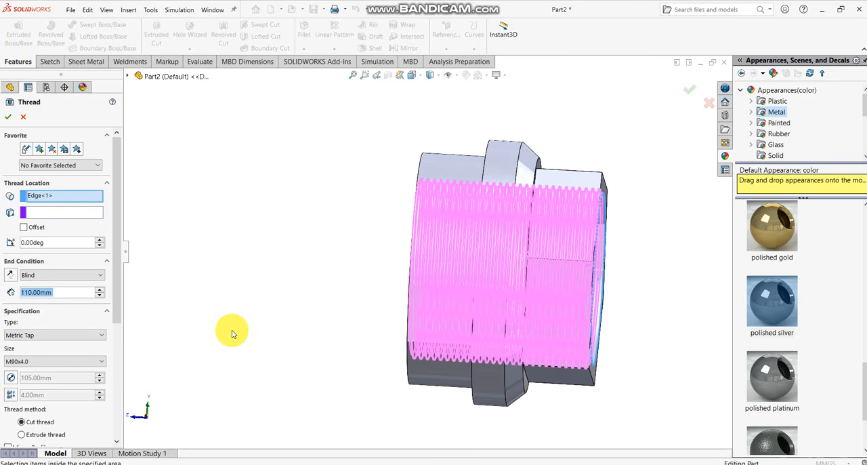
- Choose the Metric Tap size M90x4.0 and create the cut thread inside the bore
middle_drag(236, 330, 556, 332)
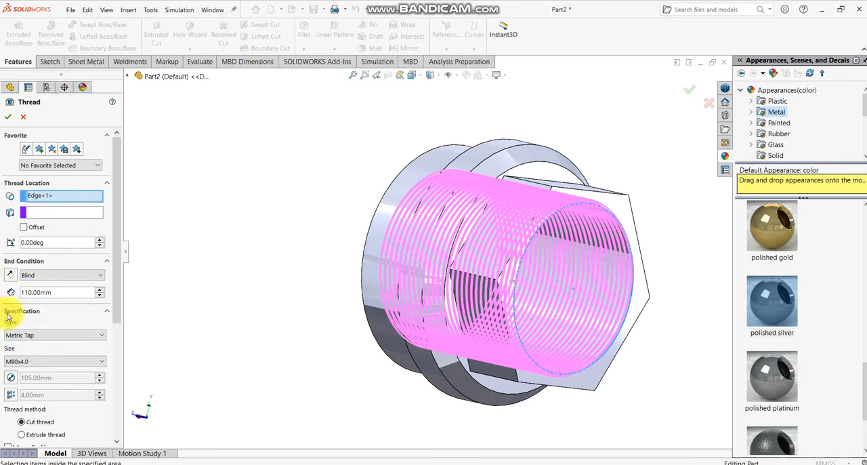
click(30, 362)
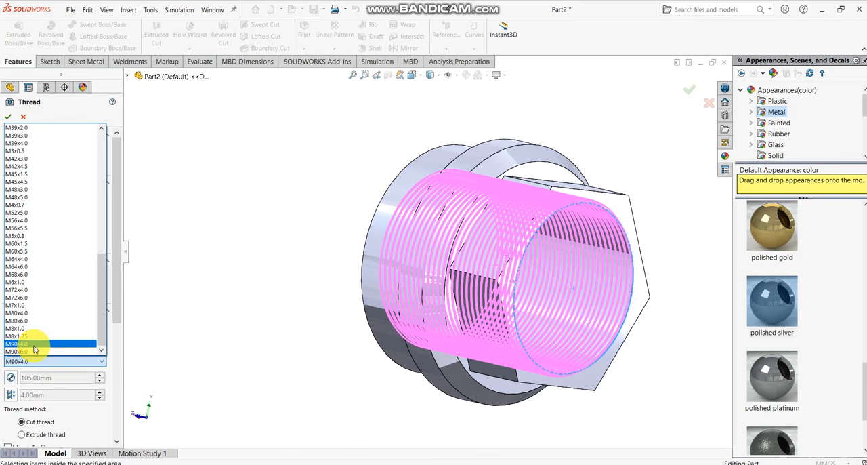
click(34, 345)
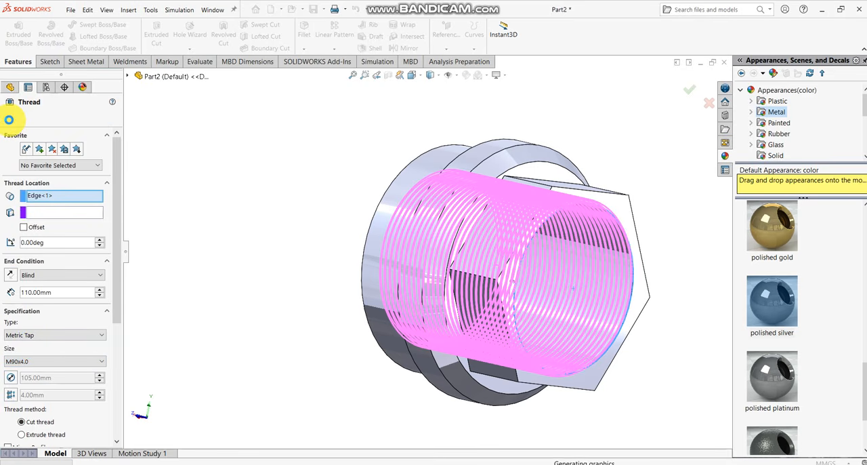
middle_drag(470, 189, 329, 263)
key(ctrl+7)
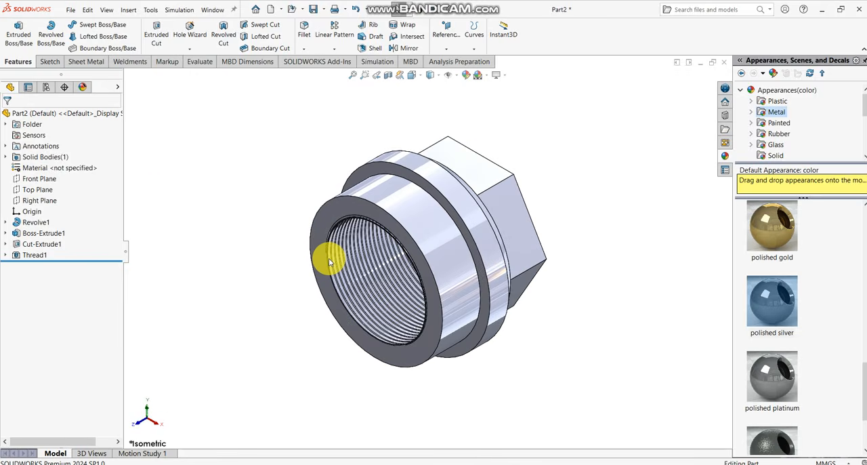
- Apply the polished silver metal appearance to the whole part
scroll(486, 236, down, 2)
middle_drag(485, 236, 540, 236)
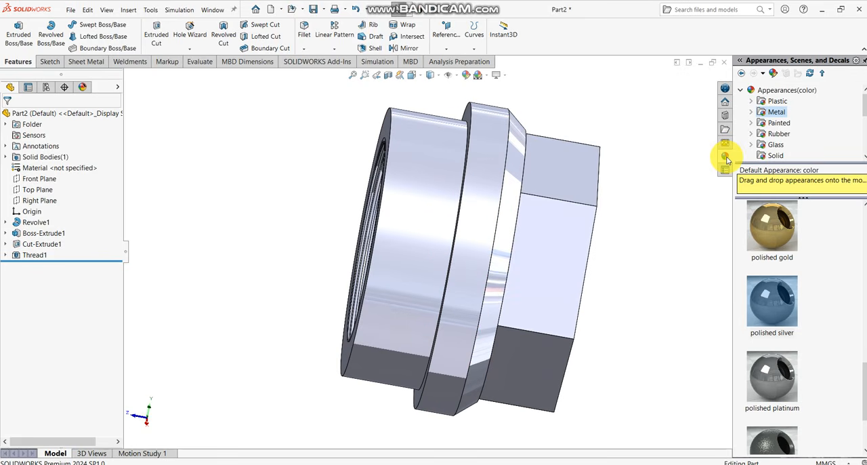
double_click(785, 292)
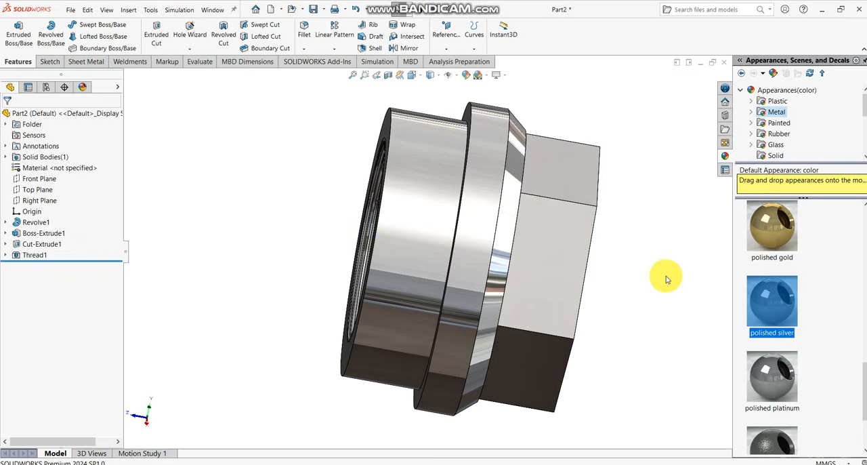
middle_drag(667, 278, 375, 299)
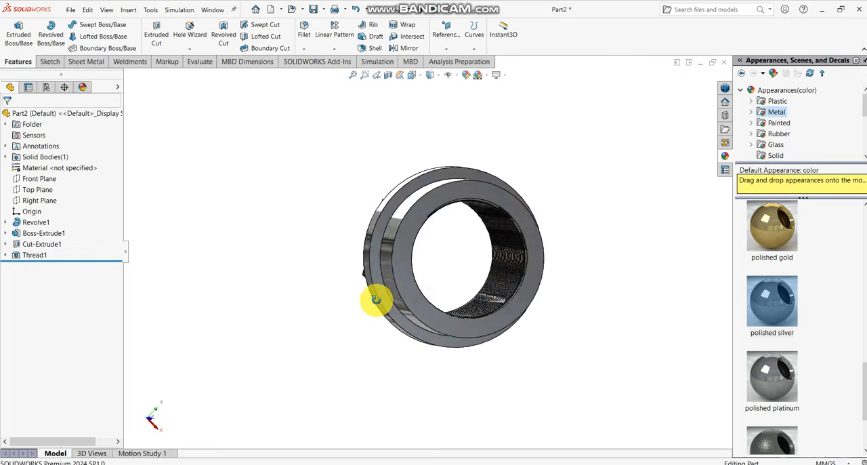
key(ctrl+7)
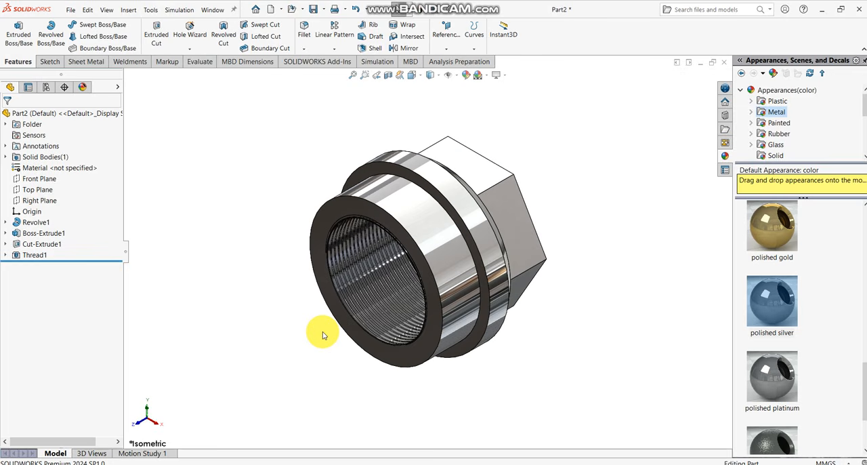